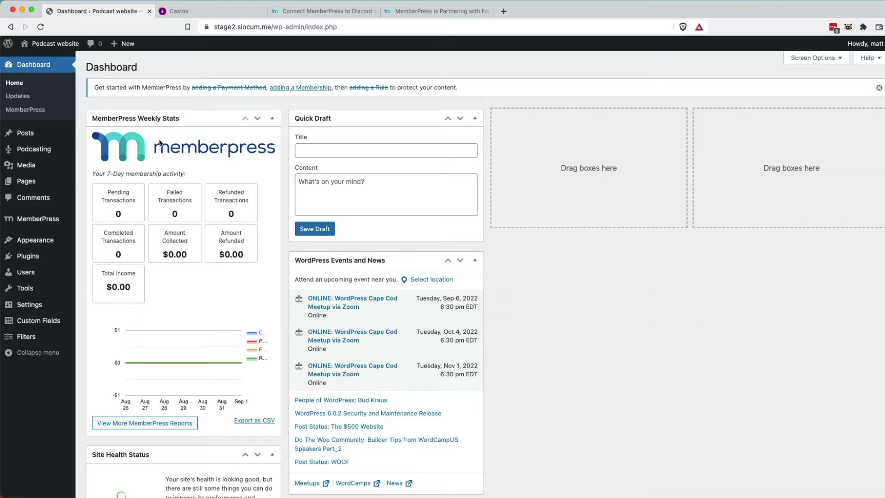
Review the Castos podcast settings, then bring up the MemberPress Facebook partnership article.
click(200, 11)
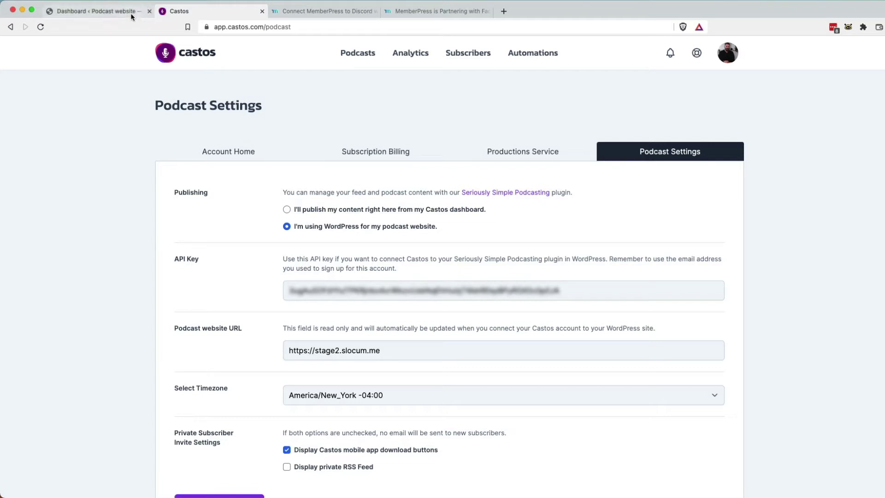
click(292, 12)
click(409, 14)
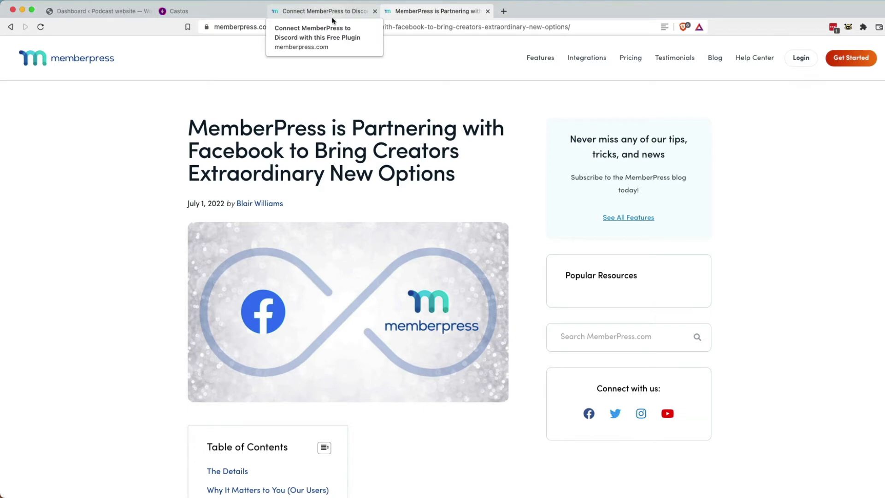
Read the 'Connect MemberPress to Discord' announcement, then the 'Partnering with Facebook' article.
click(331, 17)
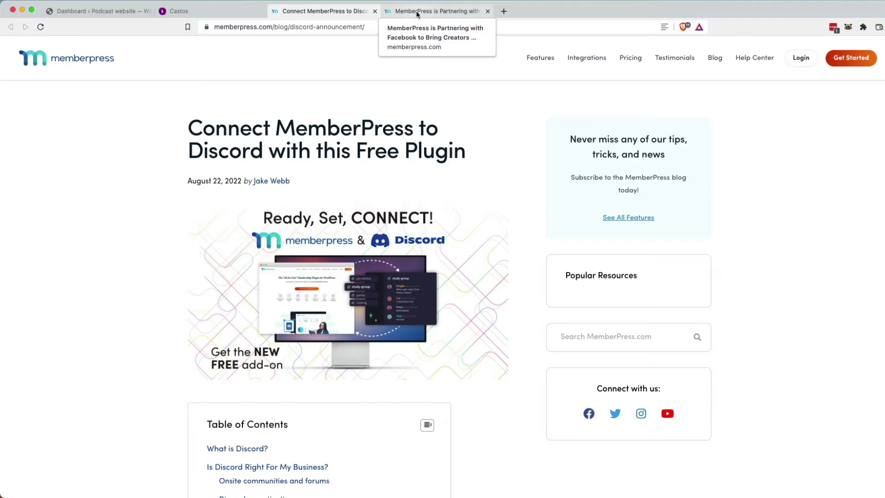
click(417, 13)
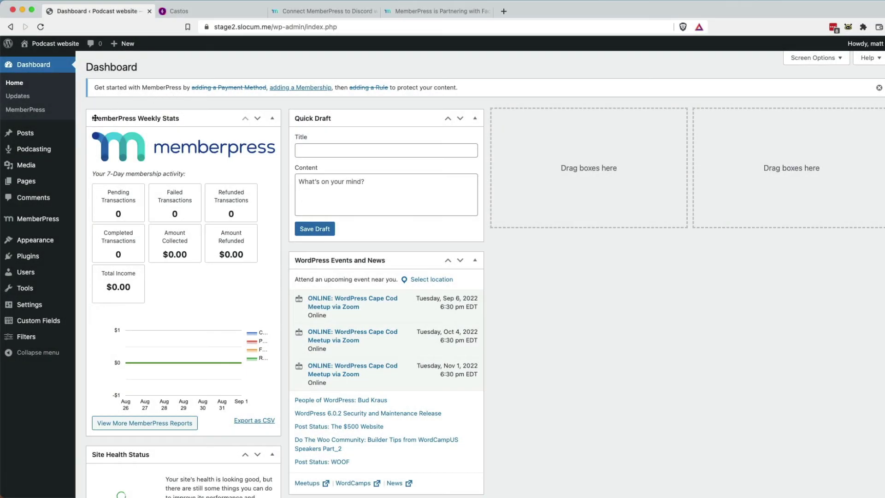
Save the Castos hosting credentials in Podcast Settings > Hosting, then start a new MemberPress membership.
mouse_move(60, 153)
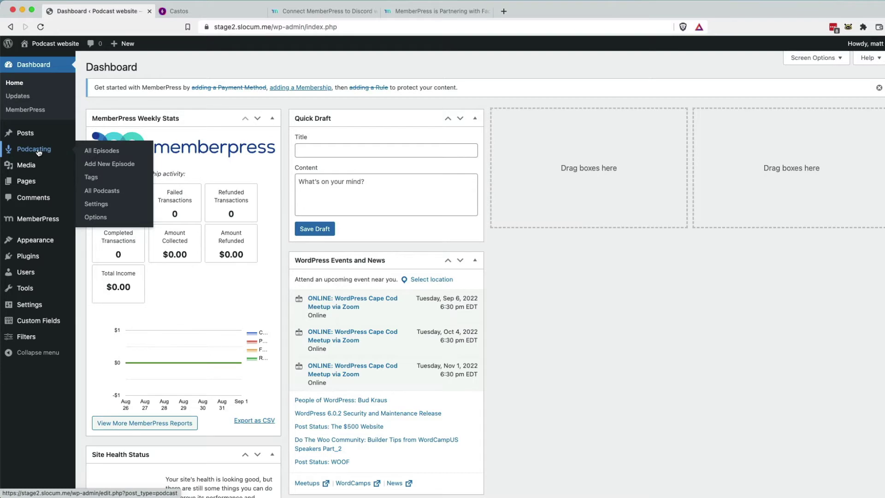
click(92, 204)
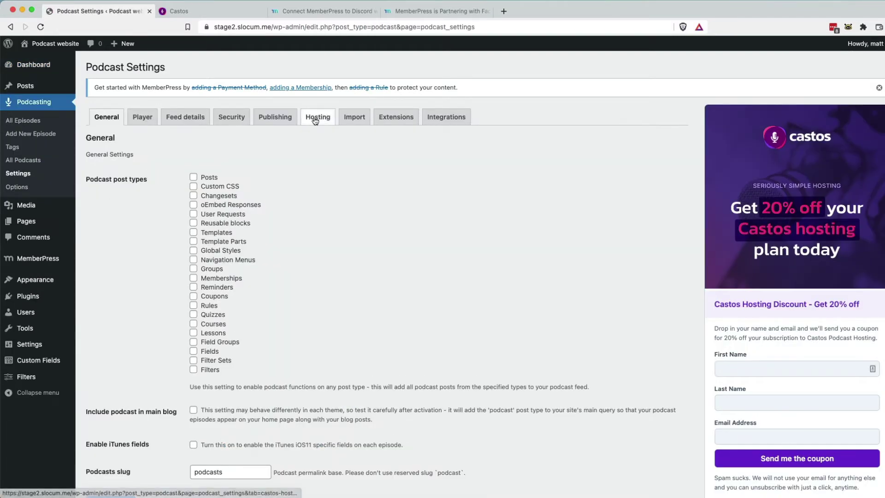
click(316, 119)
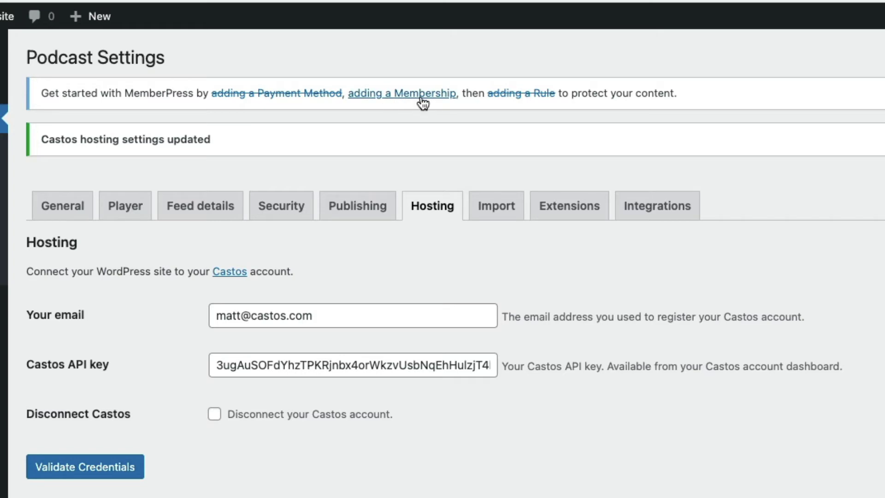
click(421, 96)
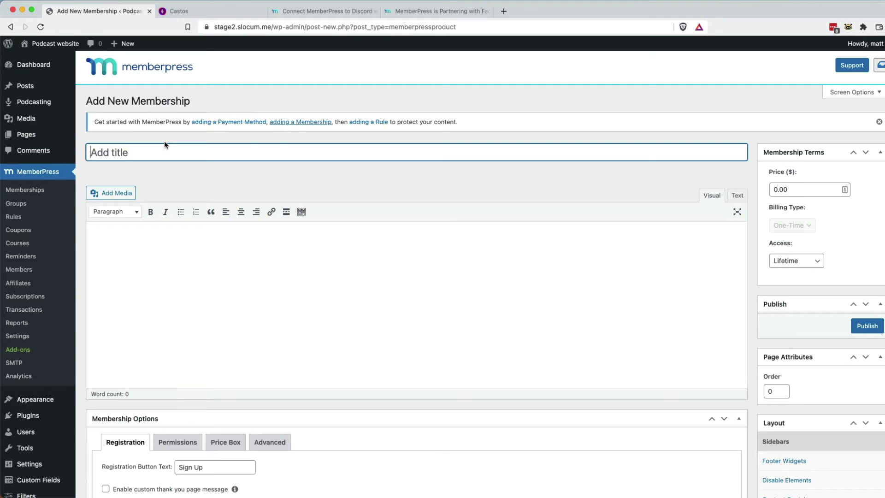
Title the membership 'Platinum podcast plan' with description 'This plan is for the private podcast.'.
text(Platinum)
text(podcast)
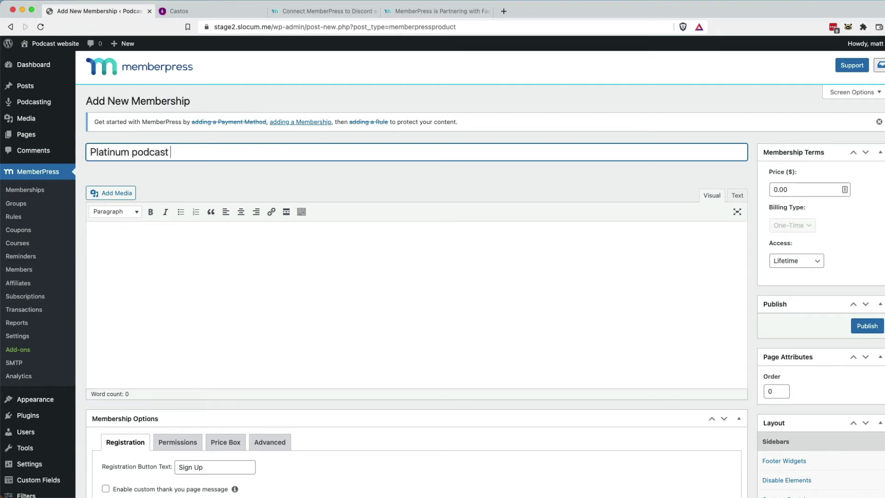
text( plan)
click(284, 290)
text(T)
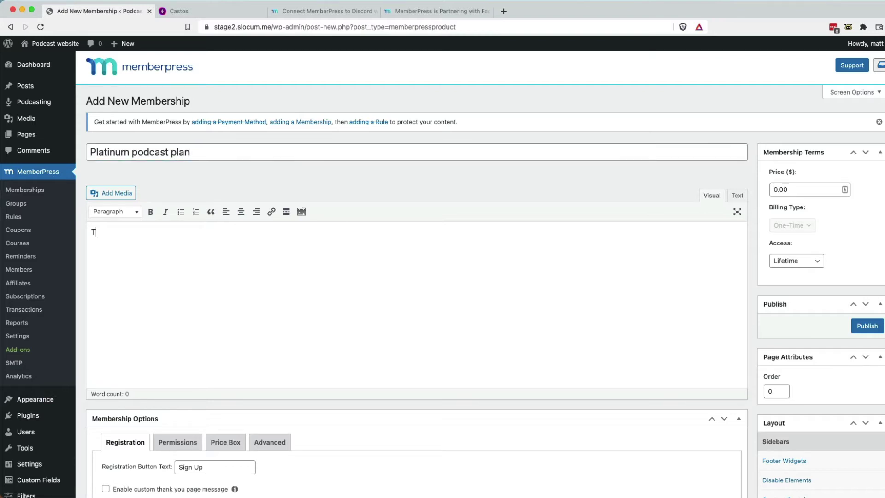
text(his plan is for the private podcast)
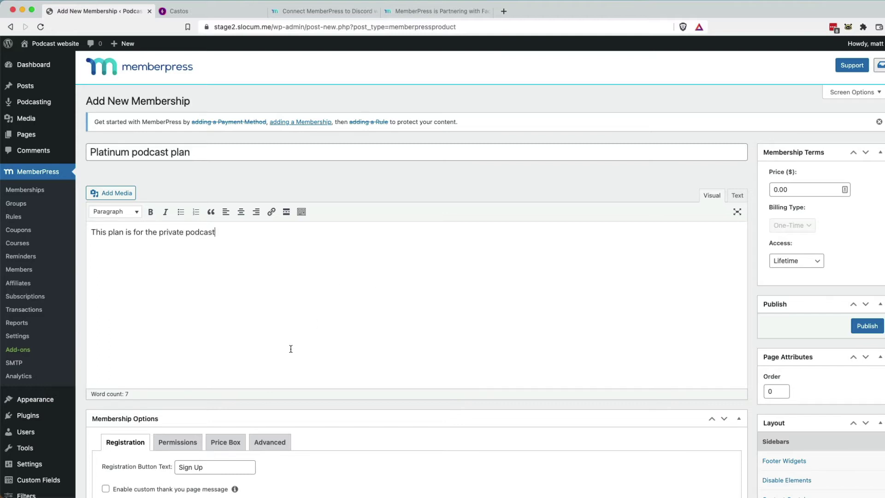
scroll(291, 349, down, 4)
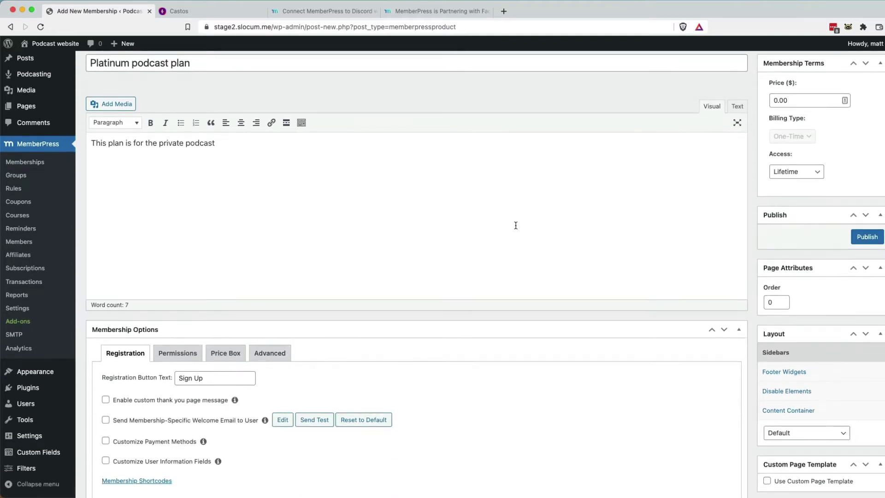
scroll(705, 218, up, 1)
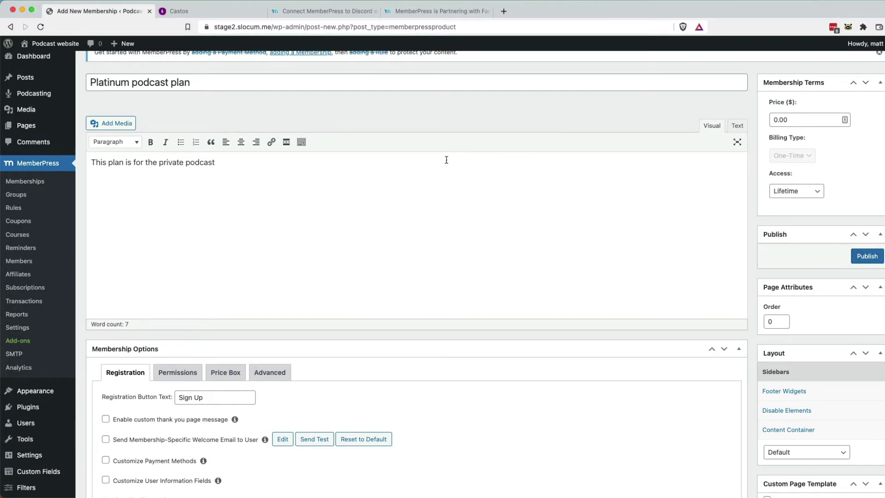
scroll(320, 183, up, 3)
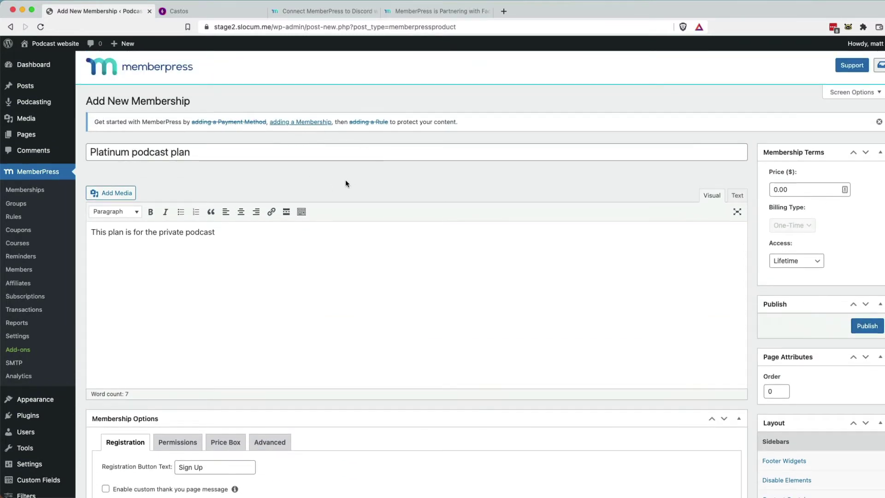
scroll(346, 183, down, 5)
scroll(611, 190, up, 6)
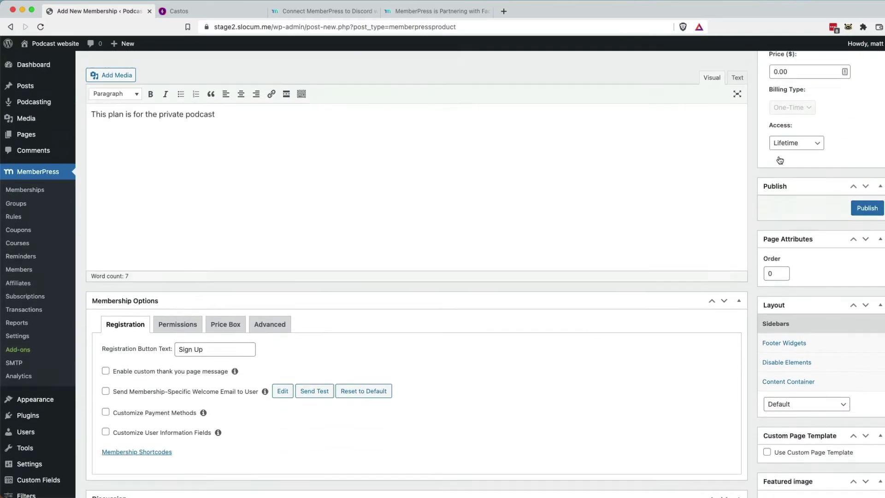
scroll(800, 241, down, 1)
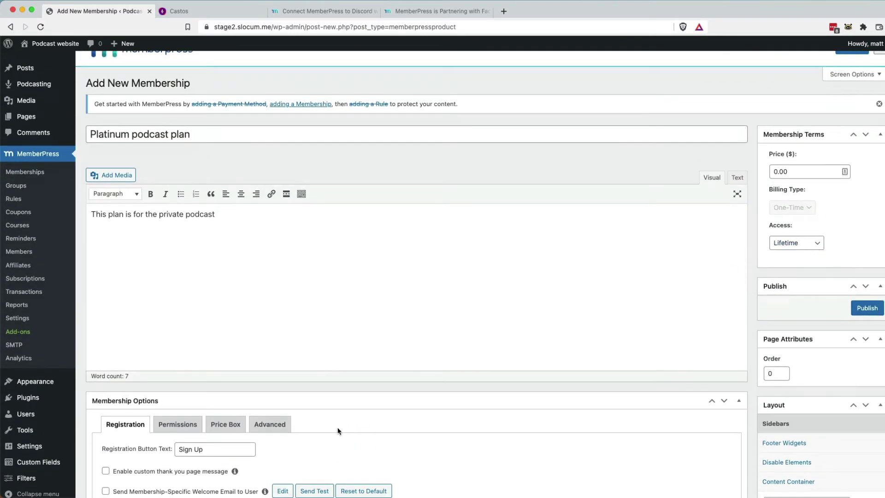
scroll(336, 429, down, 4)
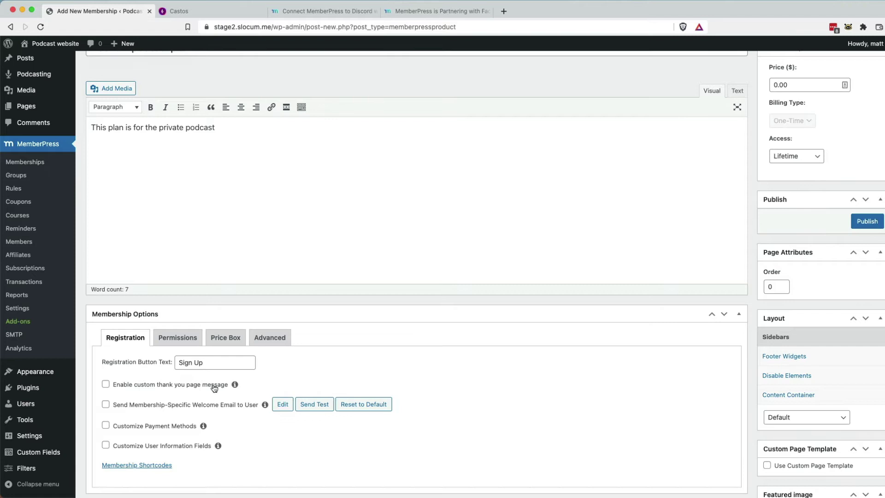
scroll(259, 340, up, 5)
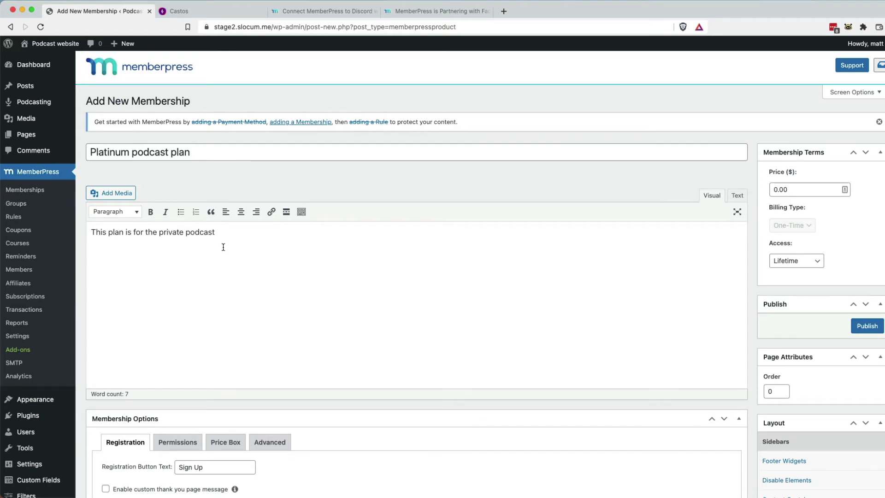
text(.)
Publish the free lifetime membership and view it in the Memberships list.
click(856, 328)
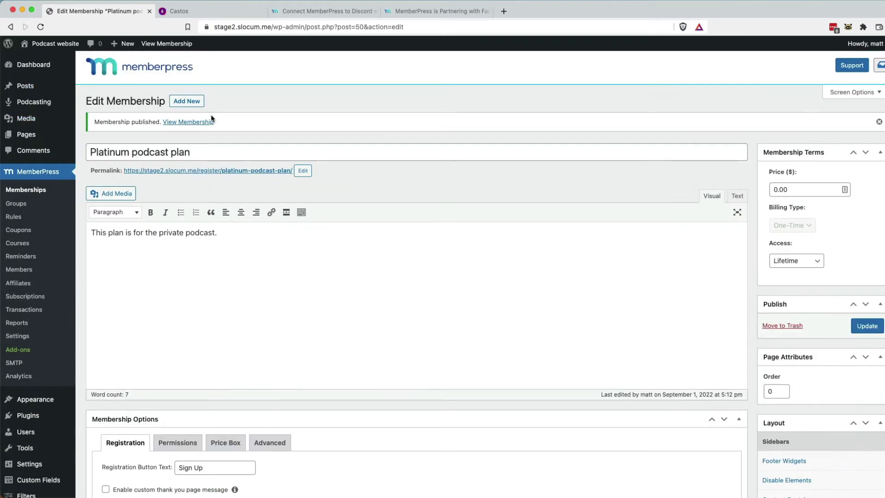
click(43, 190)
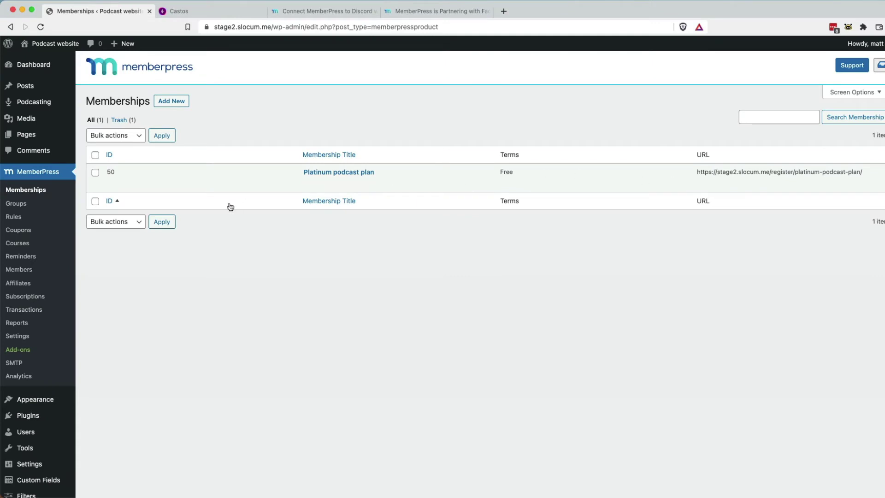
mouse_move(60, 108)
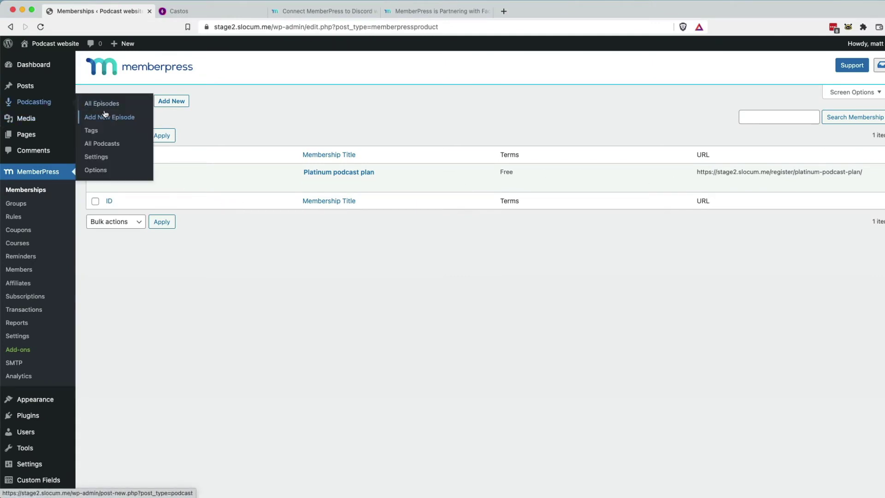
Check the podcast list and the Feed details settings, then return to the Add New Podcast form.
click(101, 144)
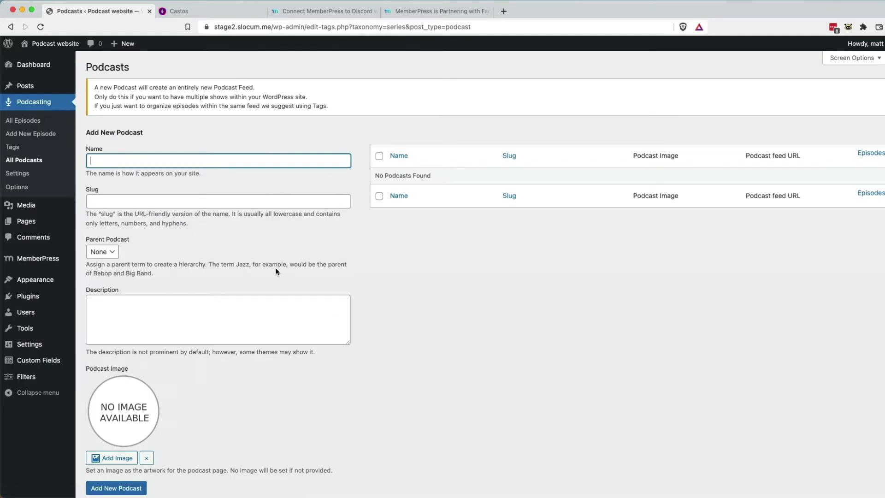
click(27, 175)
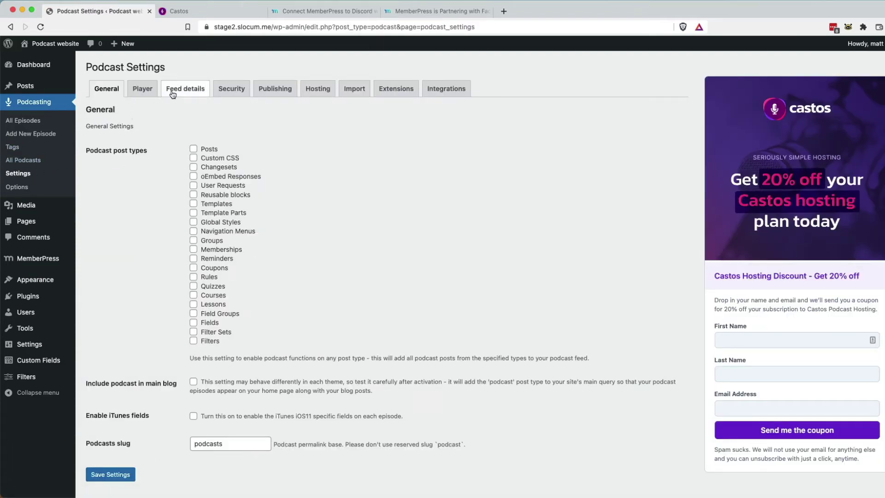
click(187, 90)
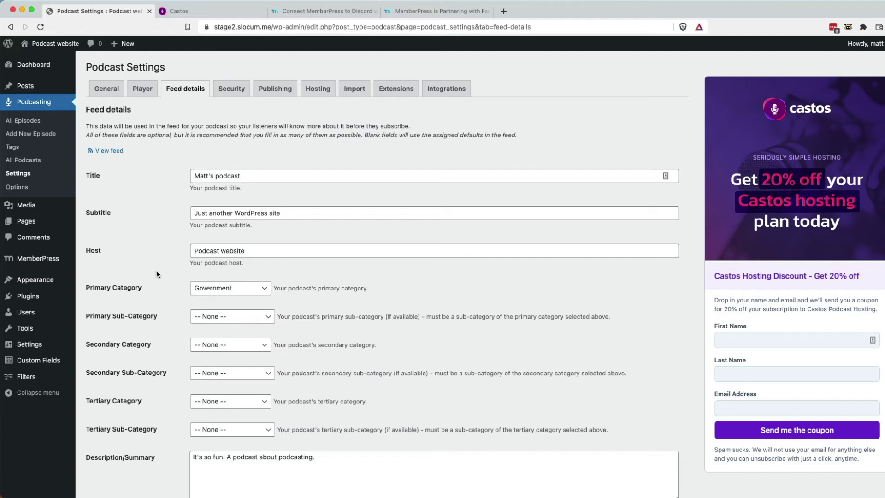
click(30, 161)
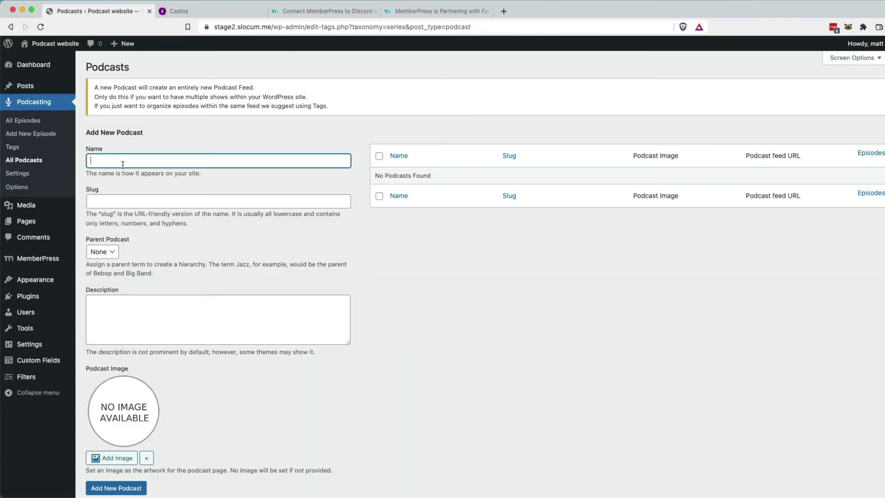
Add the podcast 'Top secret show' with description 'This is for the top secret podcast'.
text(Top secret show)
click(134, 309)
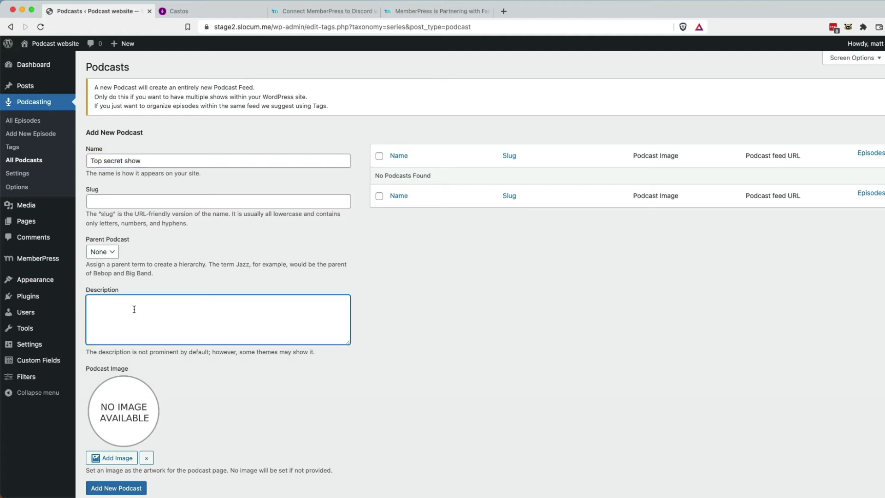
text(This is for the top secret podcast.)
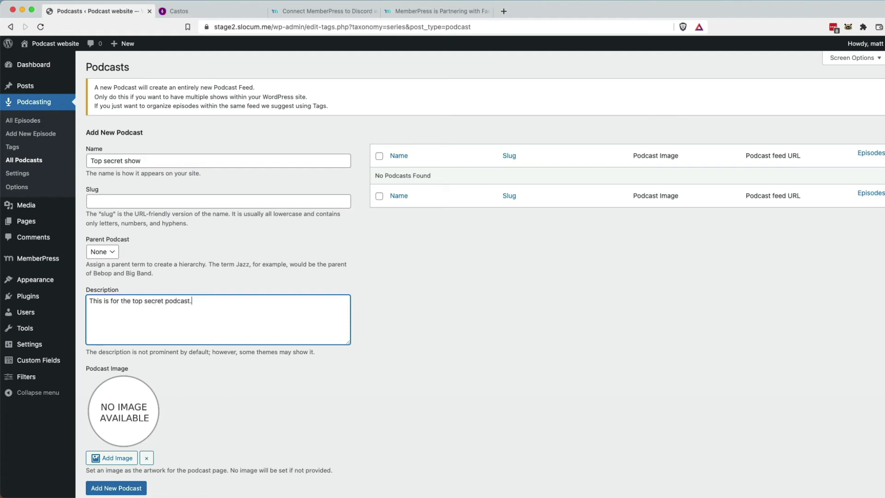
scroll(135, 420, down, 1)
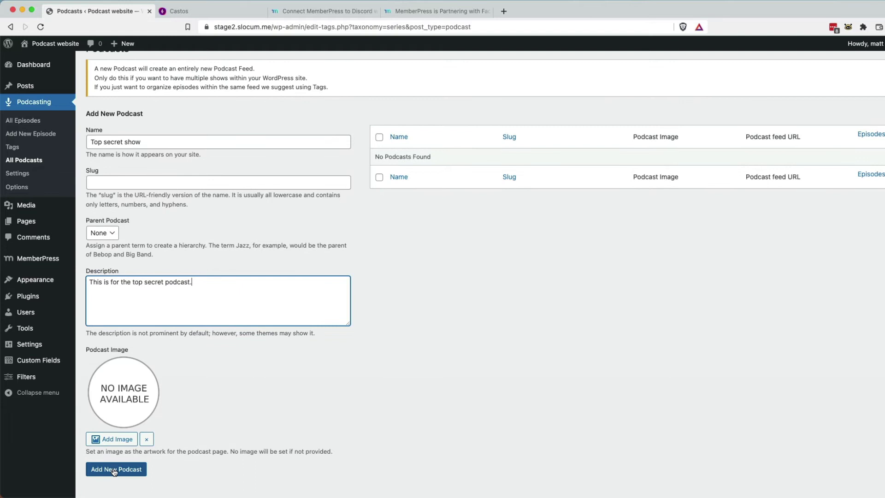
click(116, 474)
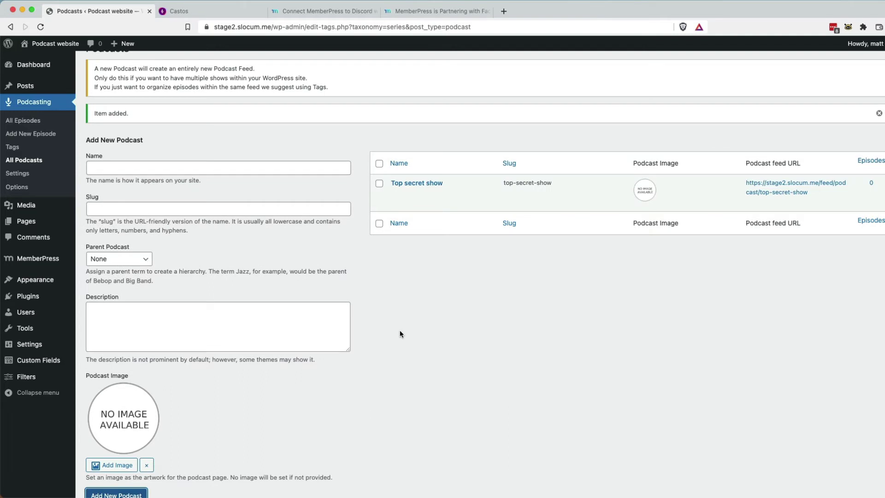
scroll(399, 332, up, 1)
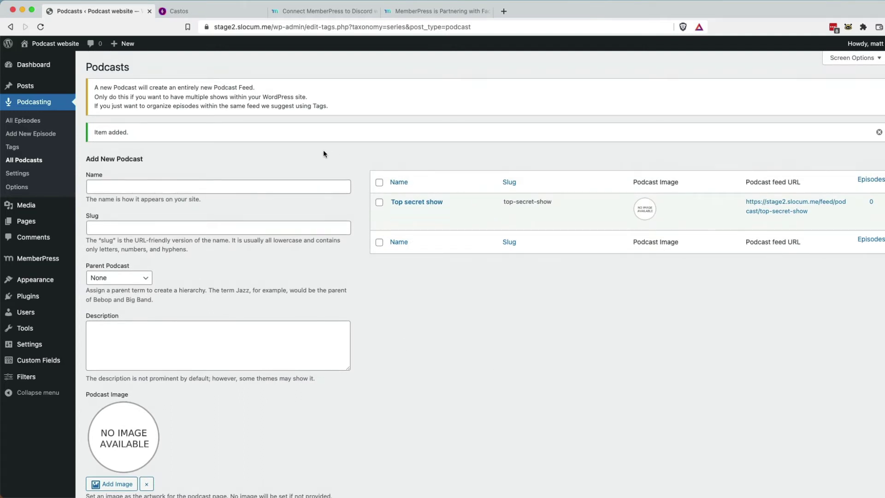
mouse_move(391, 206)
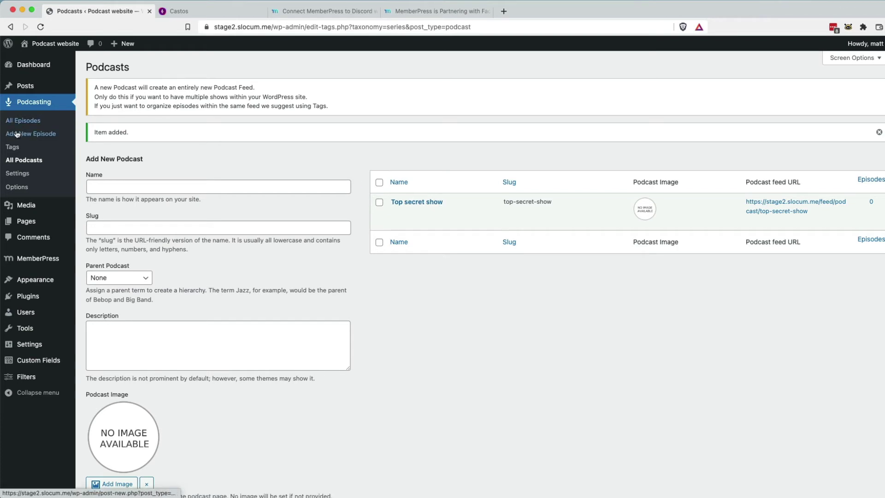
Open the Feed details settings for Top secret show.
click(22, 175)
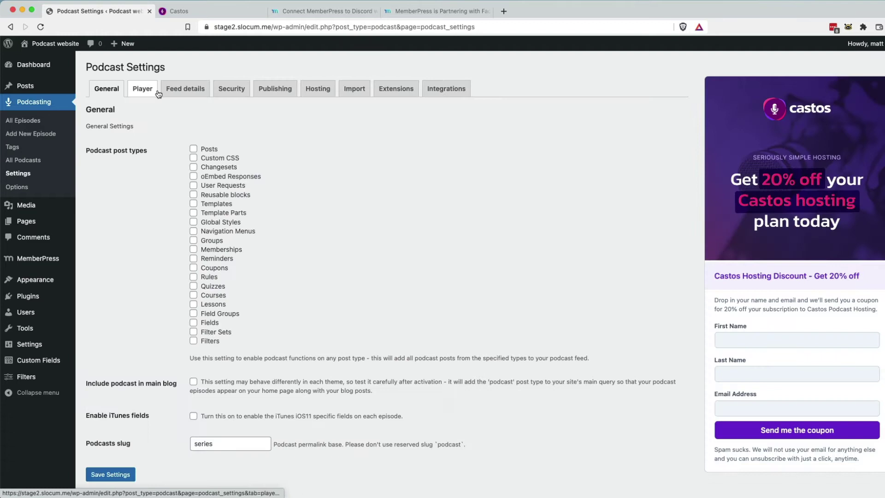
click(183, 95)
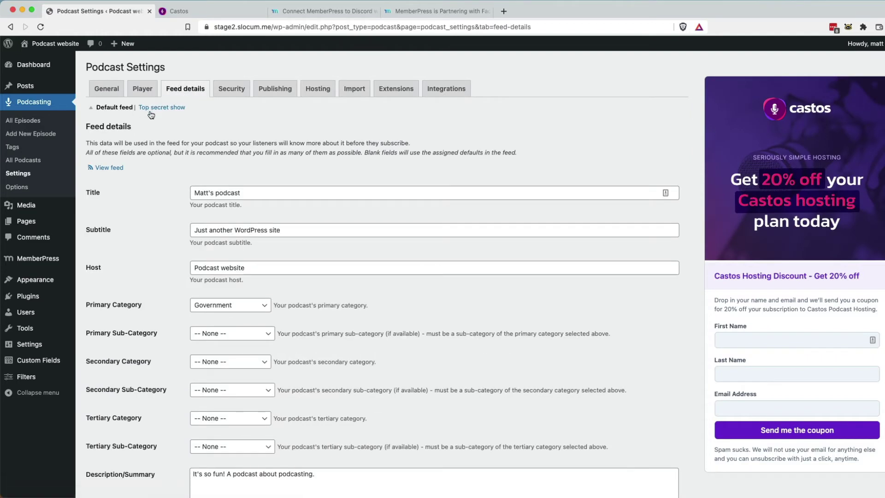
click(180, 110)
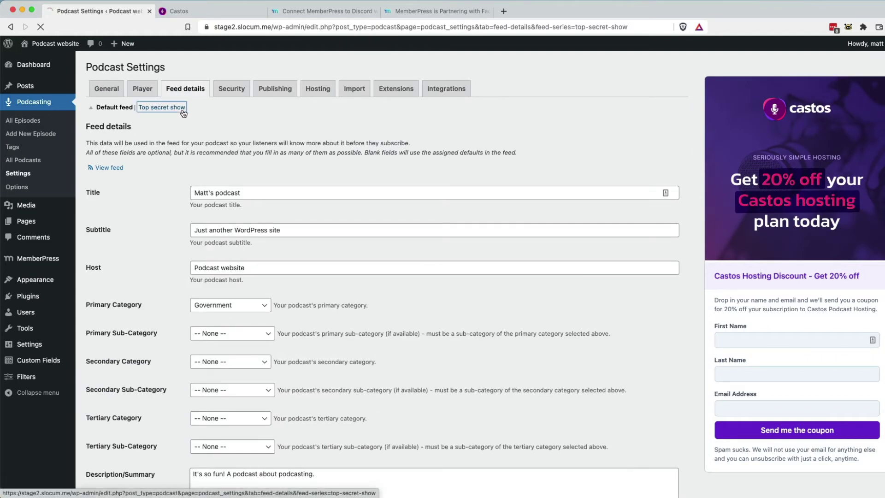
Scroll through Top secret show's title, subtitle, Government category and cover image settings.
scroll(263, 323, down, 7)
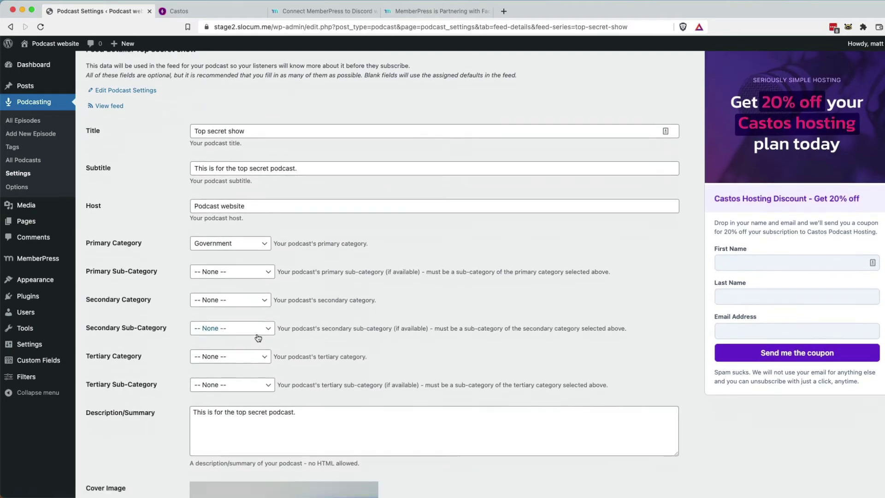
scroll(257, 346, down, 8)
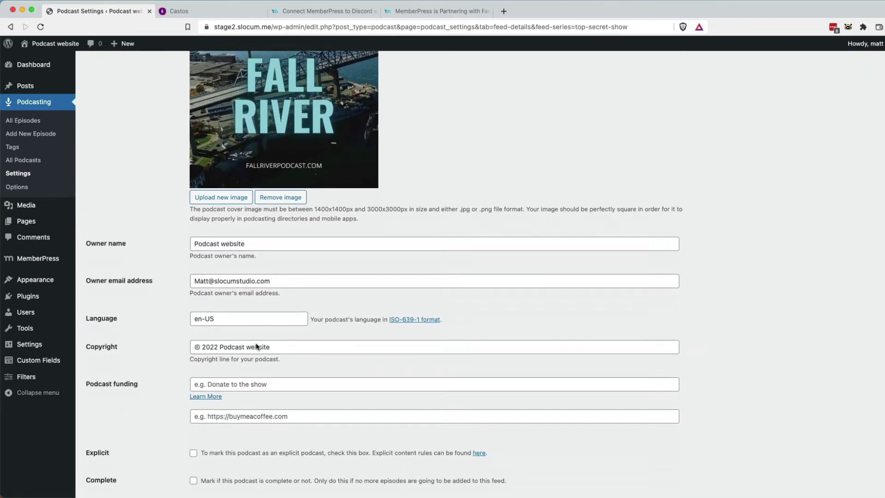
scroll(256, 353, down, 7)
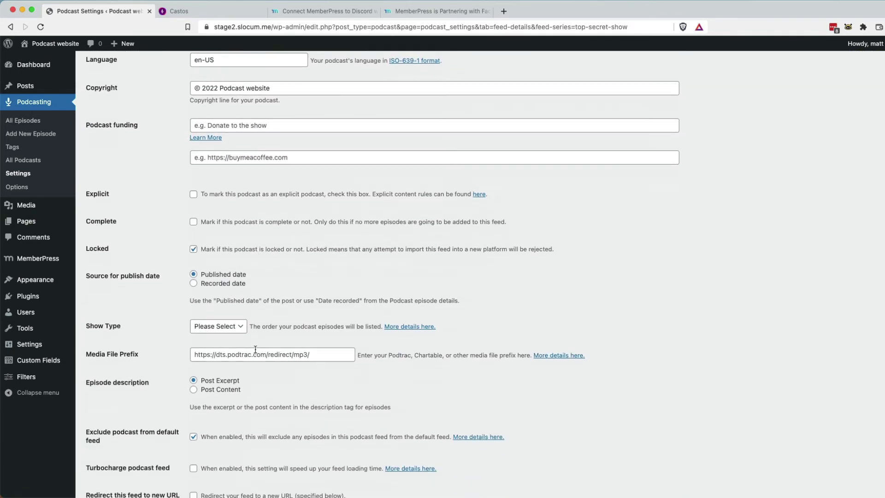
scroll(256, 351, down, 2)
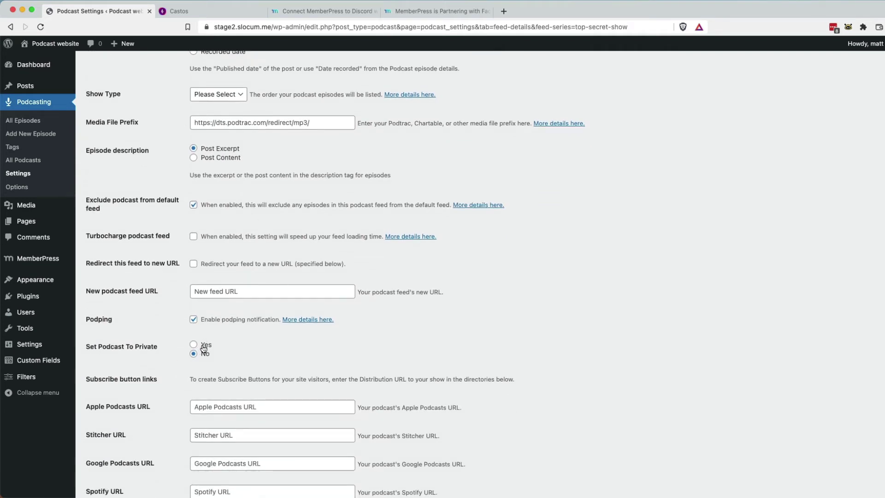
scroll(194, 349, down, 1)
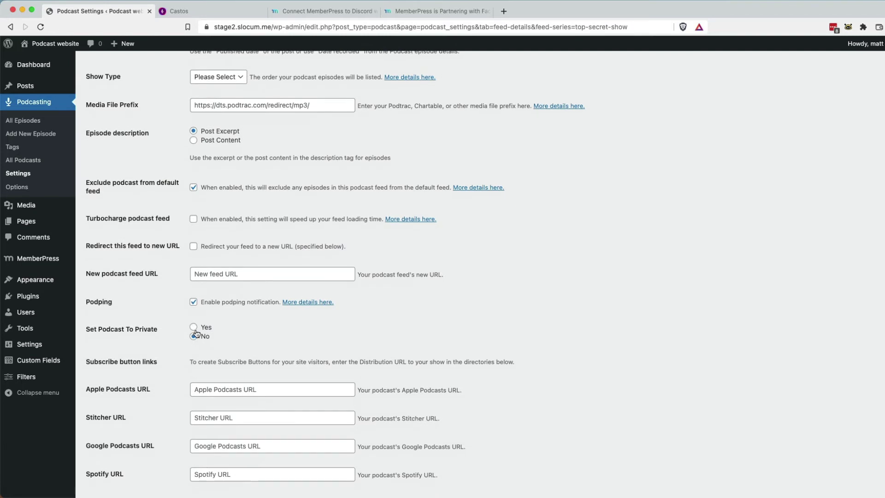
right_click(196, 332)
click(171, 311)
scroll(171, 307, up, 10)
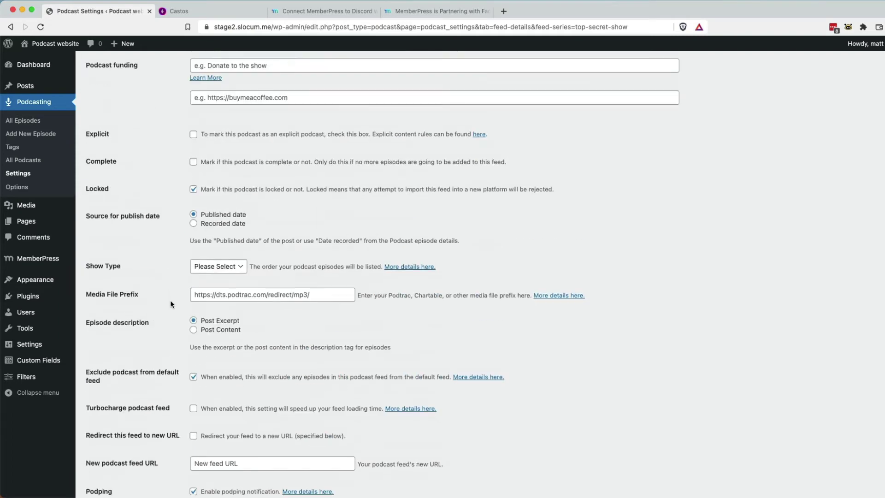
scroll(175, 296, up, 10)
scroll(247, 337, up, 9)
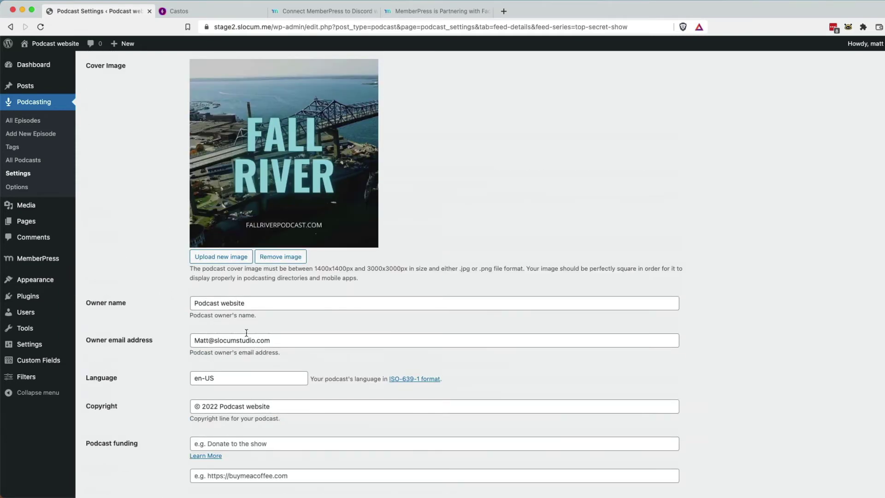
scroll(222, 343, up, 9)
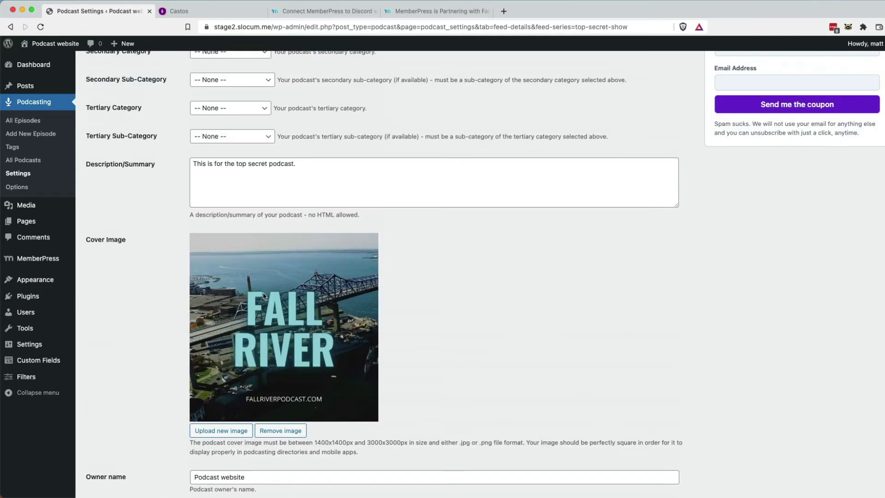
scroll(308, 344, up, 15)
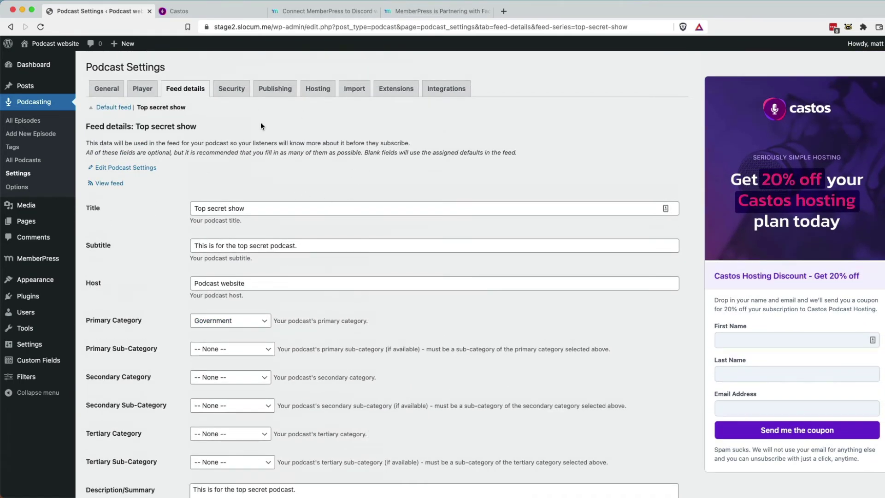
In Castos, set Top secret show's visibility to private, giving it a private RSS feed URL.
click(194, 15)
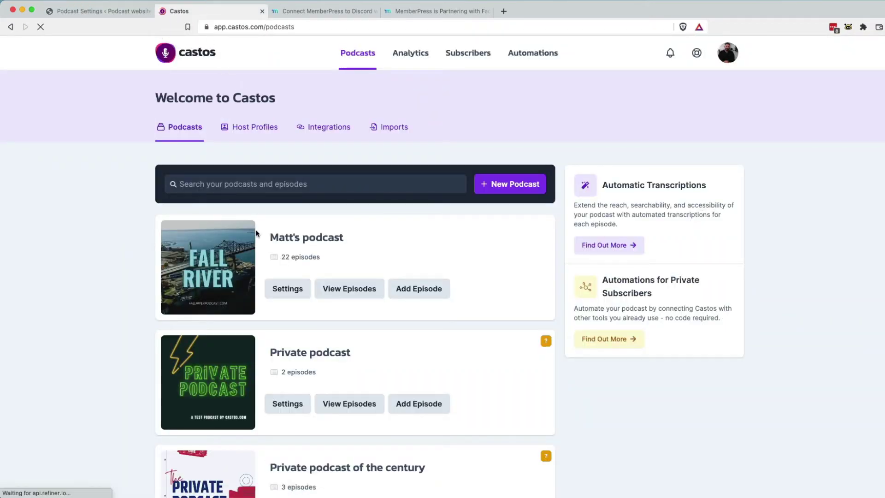
scroll(248, 250, down, 5)
scroll(248, 250, down, 6)
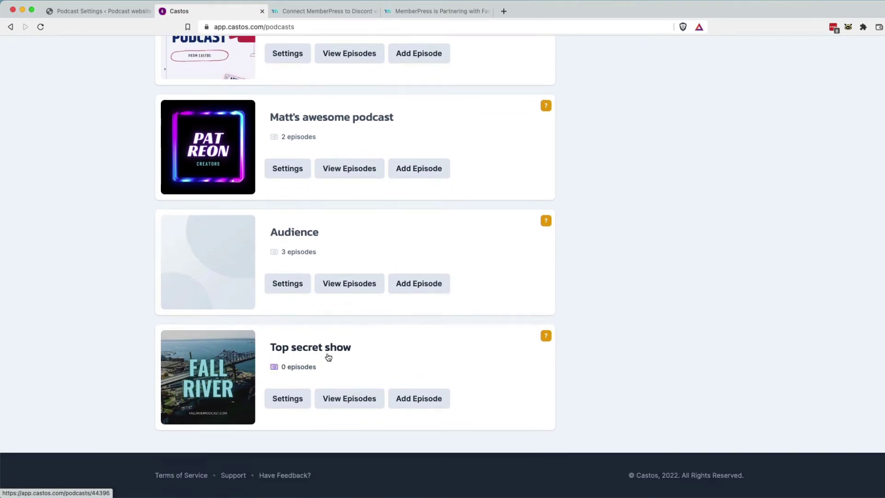
click(283, 405)
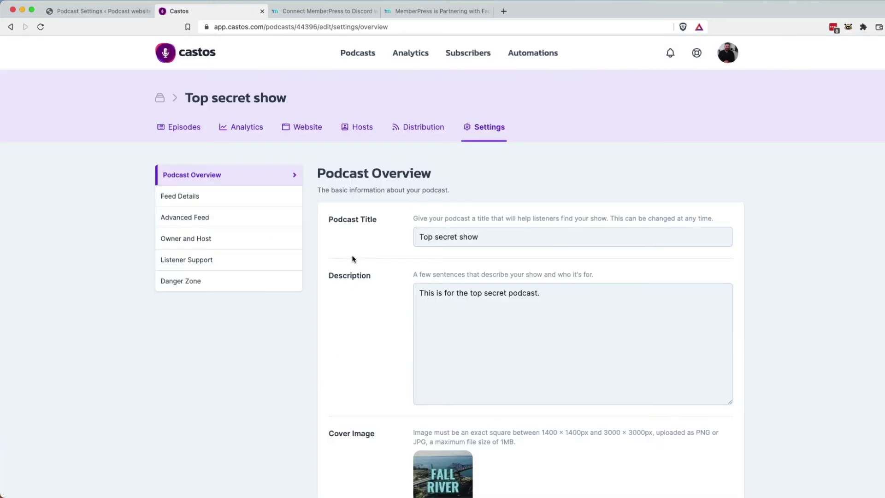
click(229, 203)
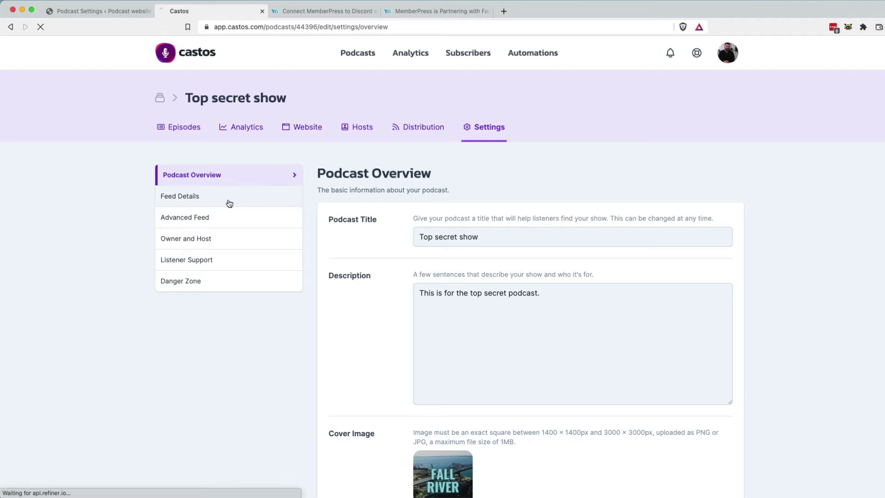
click(410, 127)
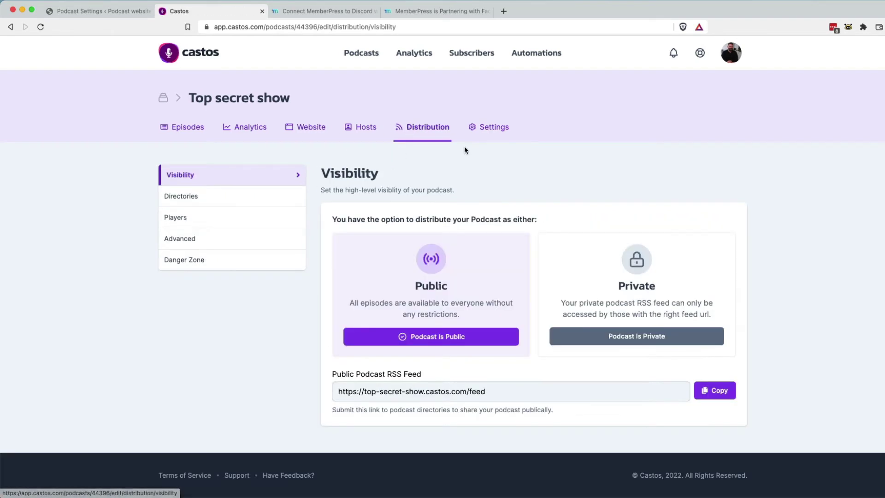
click(625, 340)
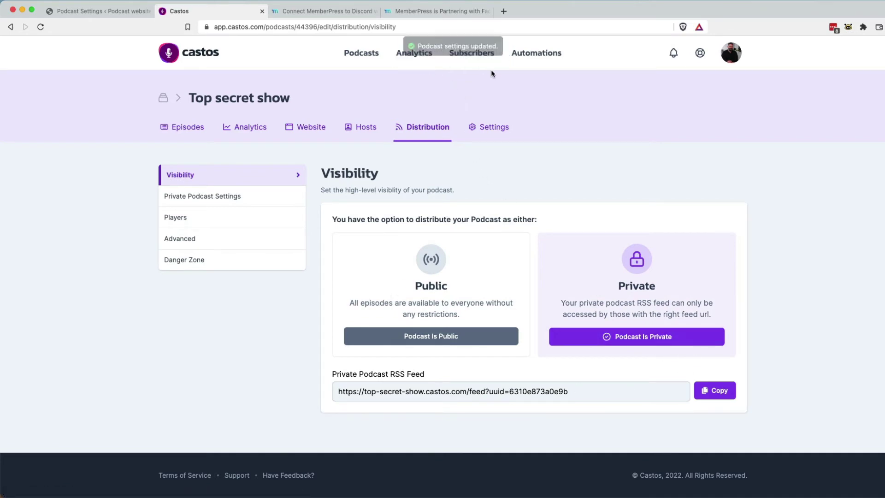
Enable and save the MemberPress integration in the WordPress podcast Integrations settings.
click(133, 13)
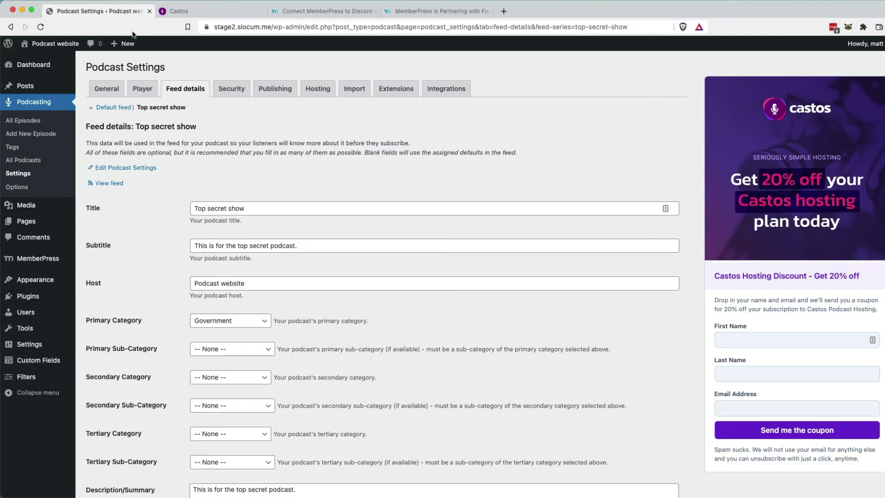
click(441, 90)
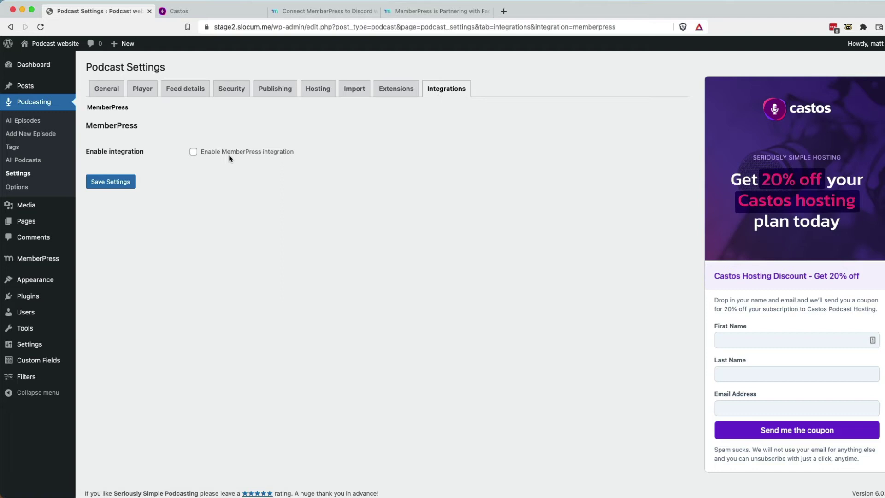
click(193, 153)
click(121, 186)
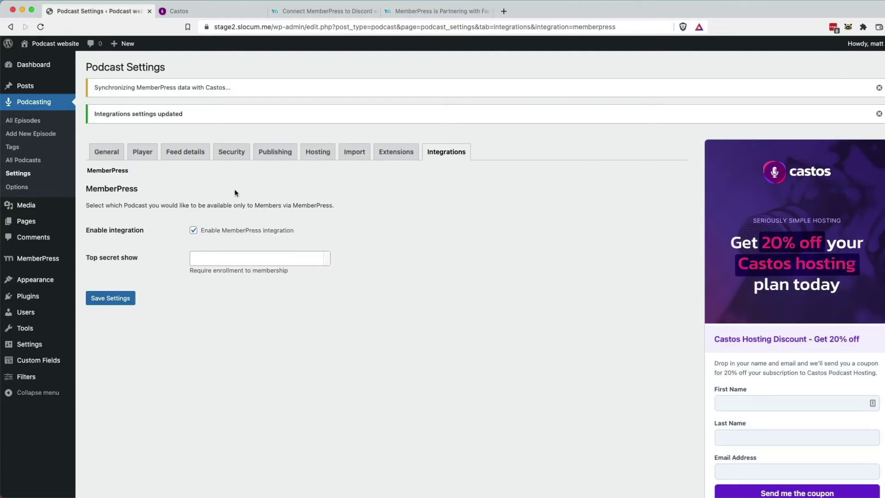
Require the Platinum podcast plan membership for Top secret show.
drag(87, 259, 138, 258)
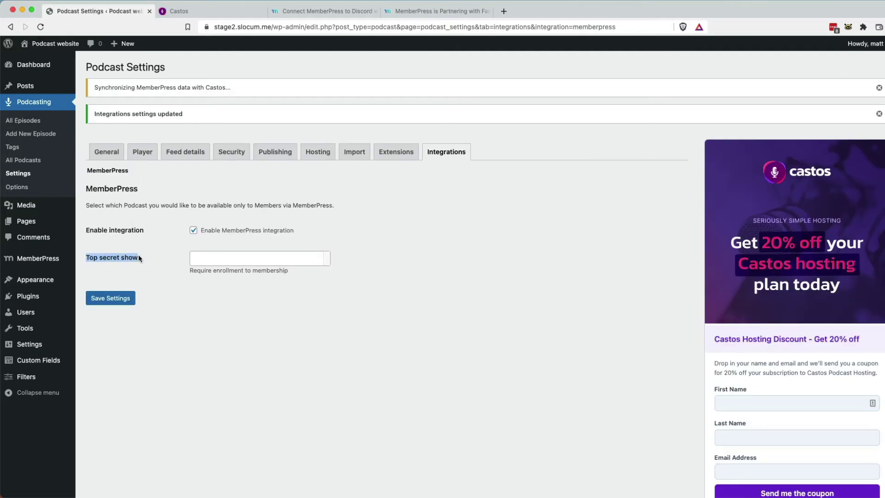
click(199, 12)
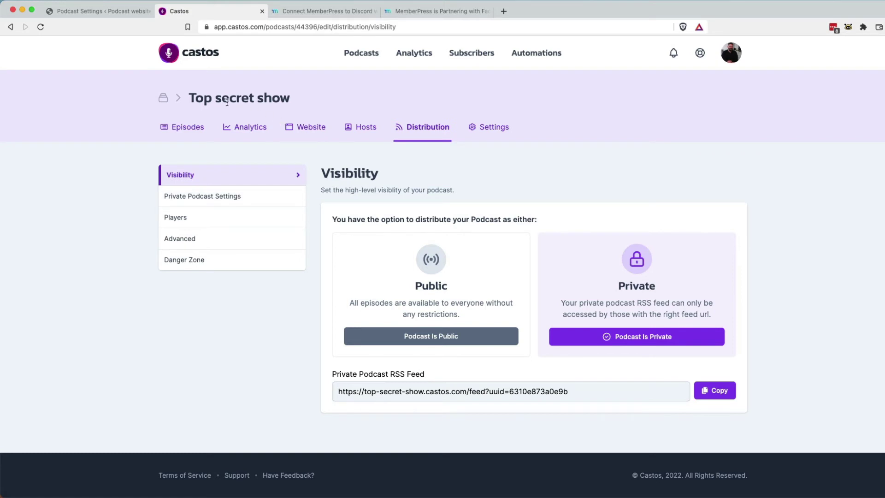
click(114, 13)
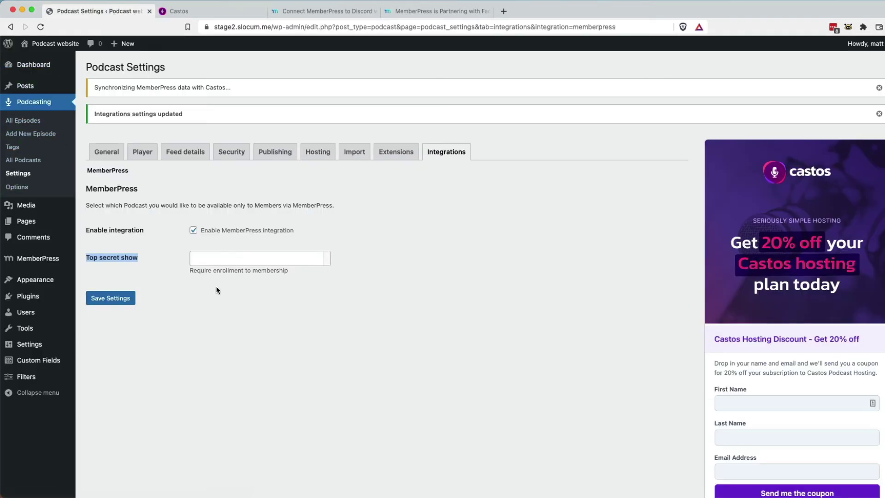
click(197, 278)
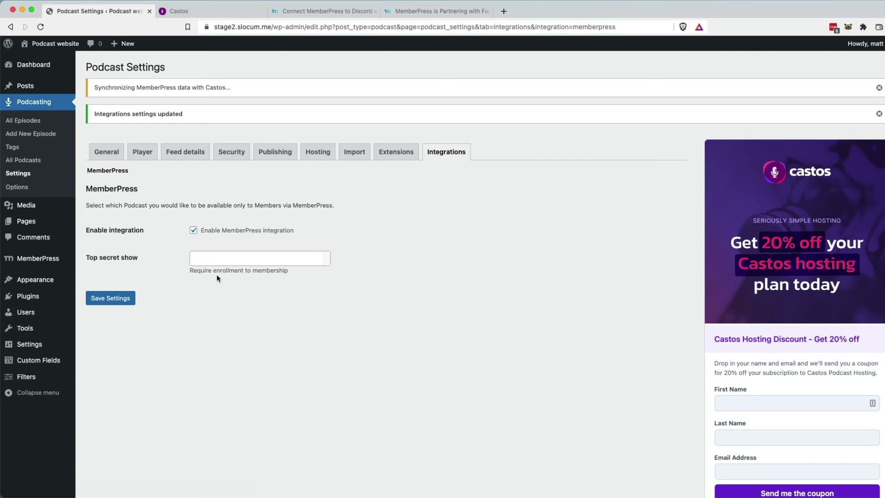
click(267, 259)
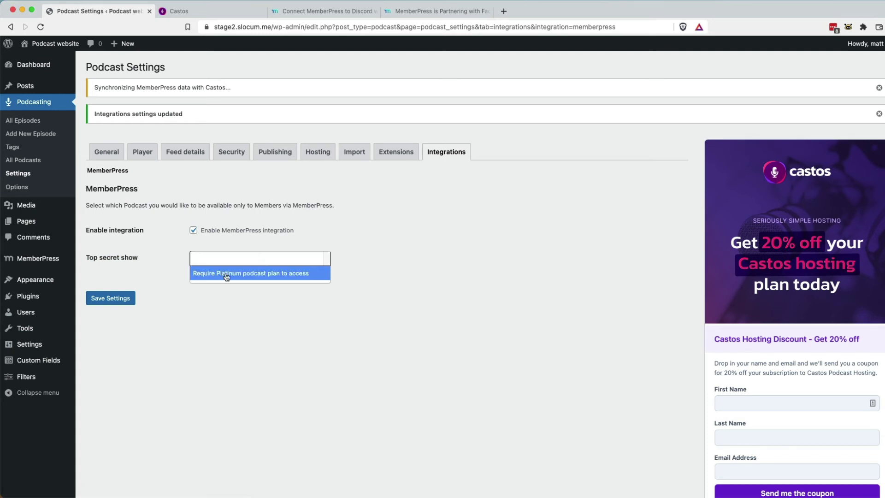
click(244, 275)
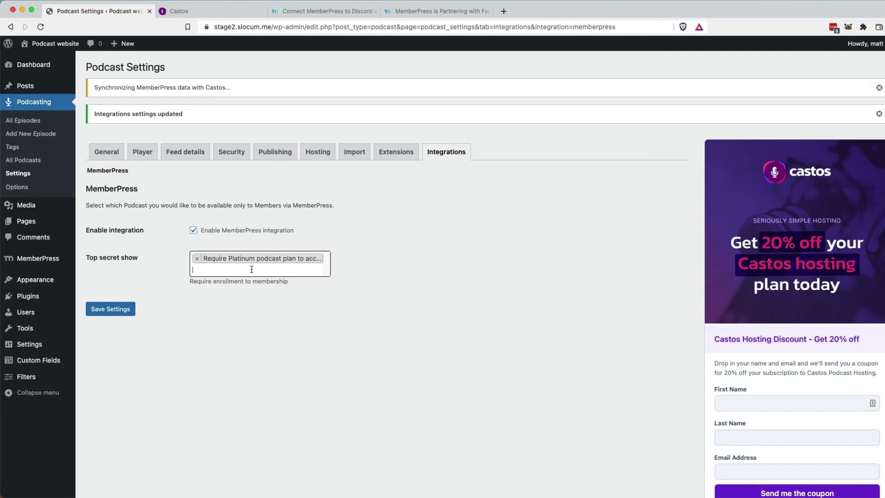
Save the Platinum podcast plan requirement for Top secret show in the integration settings.
mouse_move(46, 259)
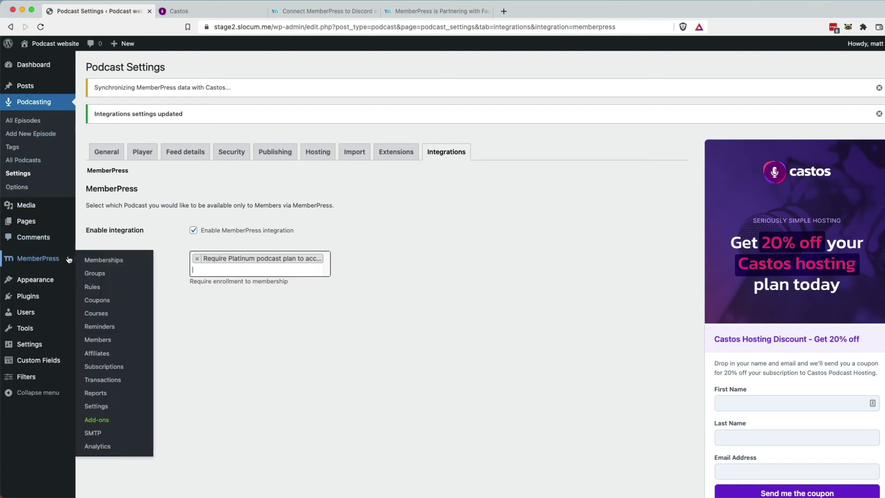
shift+super+click(96, 262)
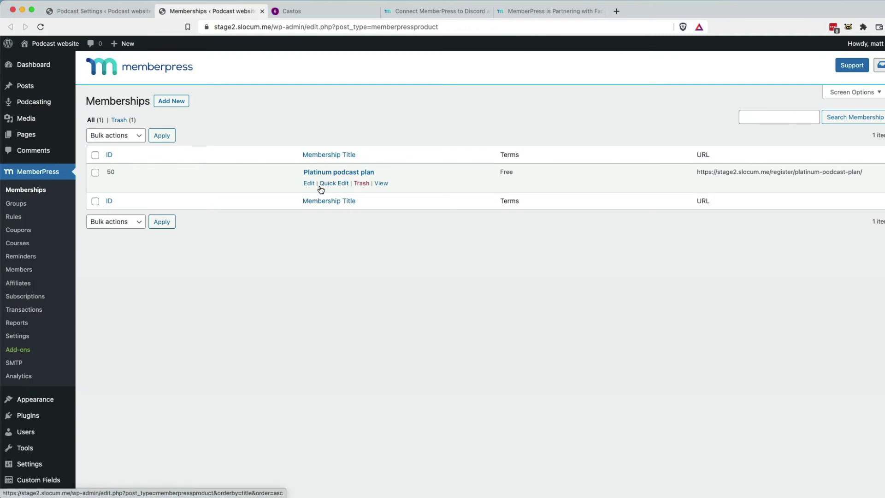
click(115, 11)
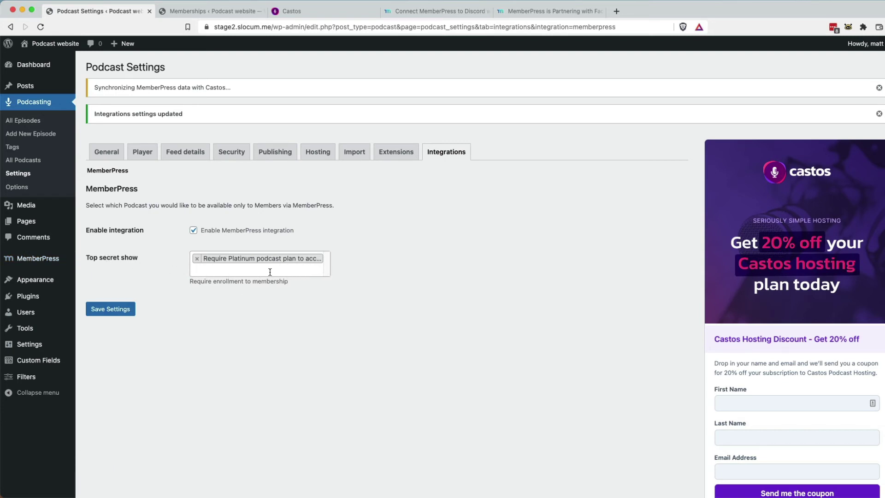
click(122, 310)
In the Memberships list, select the Platinum podcast plan's registration URL.
mouse_move(46, 260)
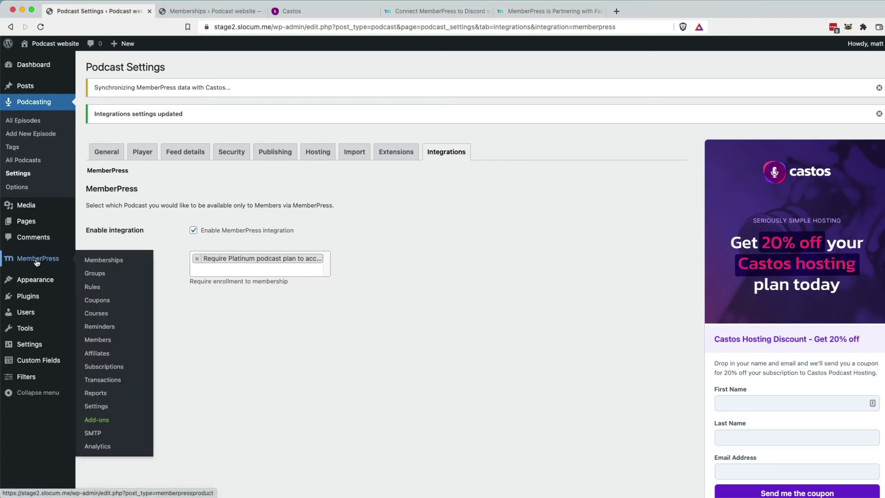
click(101, 266)
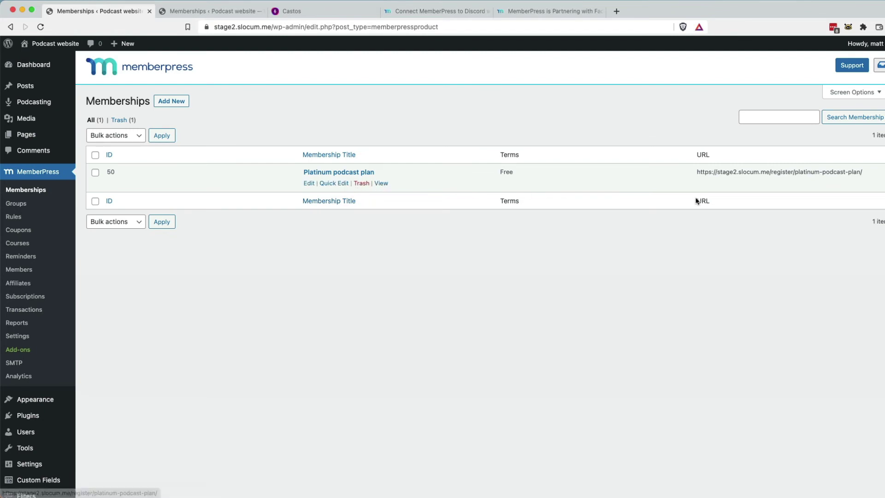
triple_click(789, 174)
key(super+c)
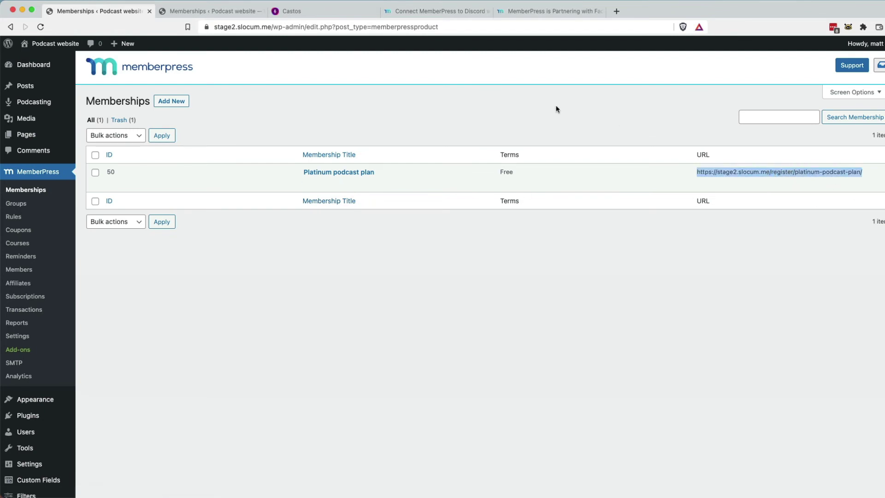
Load the copied Platinum podcast plan registration URL in a spare browser tab.
click(436, 11)
click(389, 32)
key(super+v)
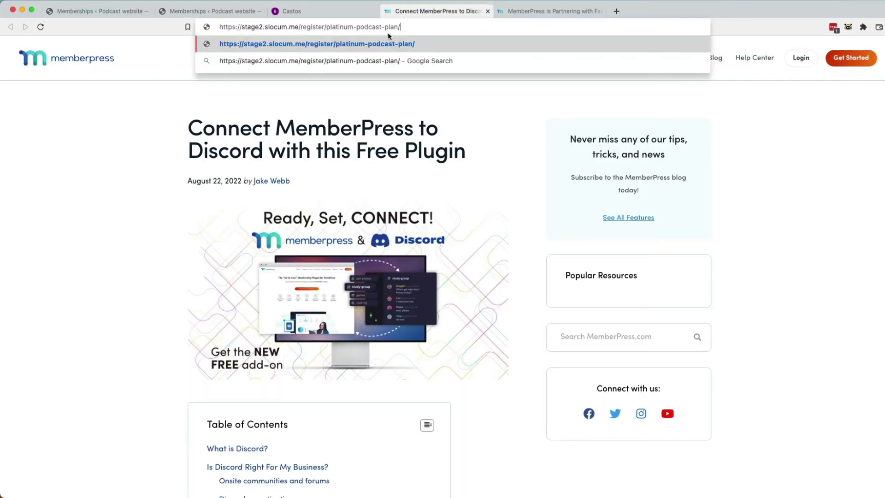
key(Return)
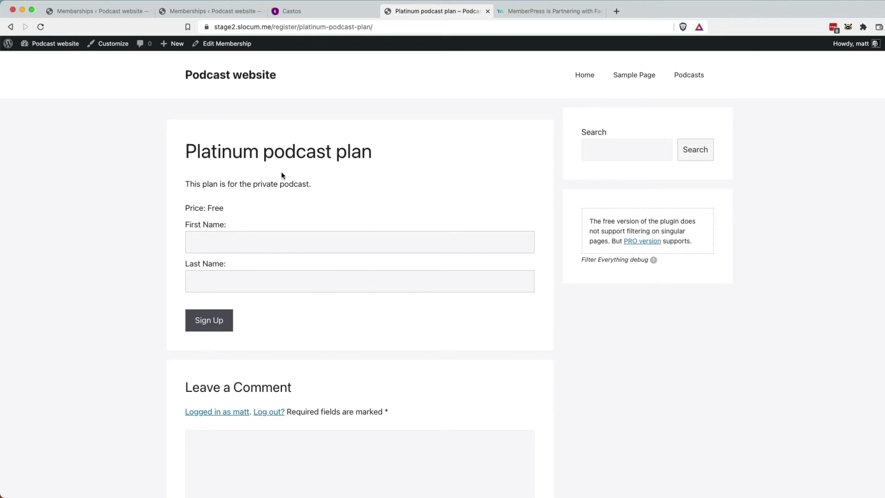
Check the Top secret show's visibility and private subscribers in Castos, then return to the signup page.
click(309, 14)
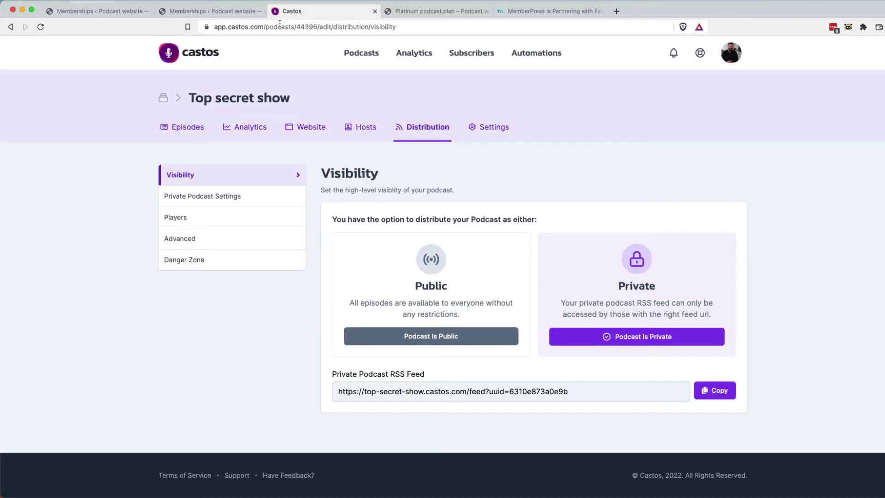
click(472, 59)
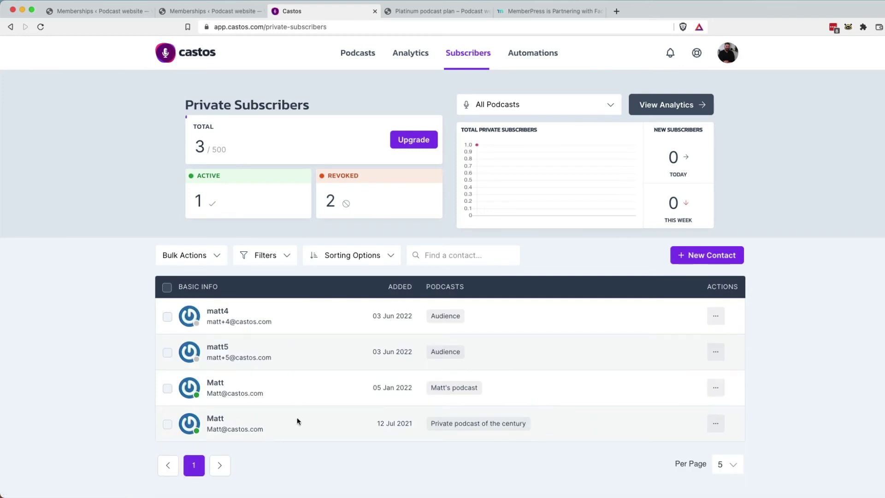
click(412, 13)
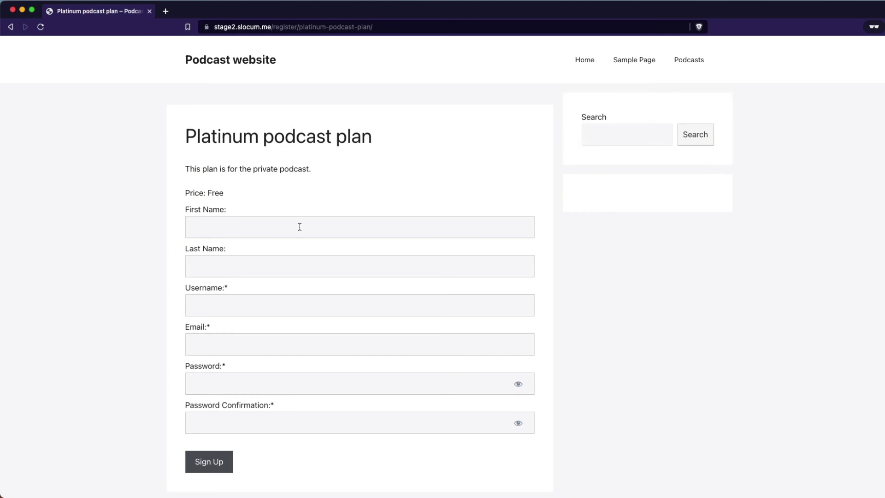
Enter the test member's first name, last name and username on the Platinum signup form.
click(300, 226)
text(Matt)
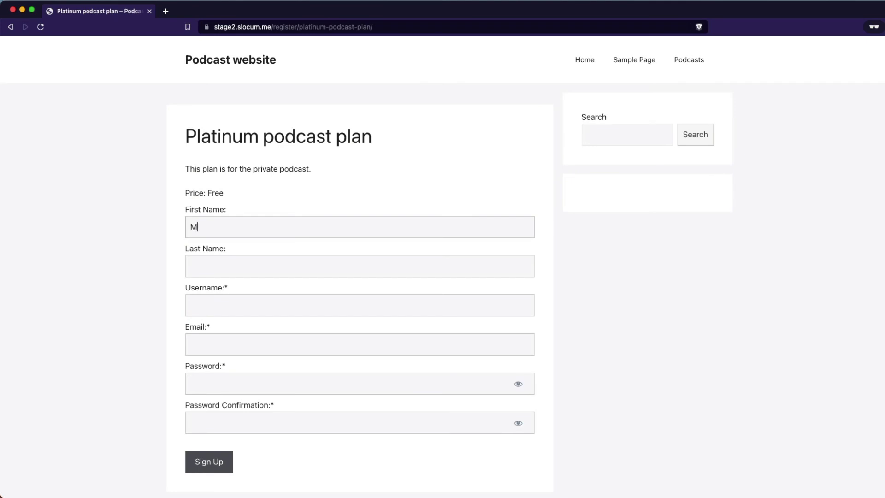
key(Tab)
text(Medeiros)
key(Tab)
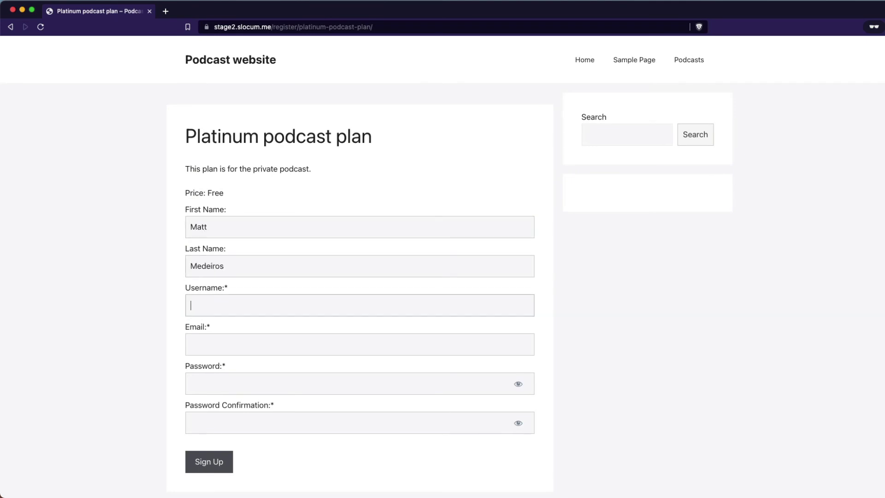
text(castosmatt)
Add the member's email and password, submit the signup, and close the private window.
key(Tab)
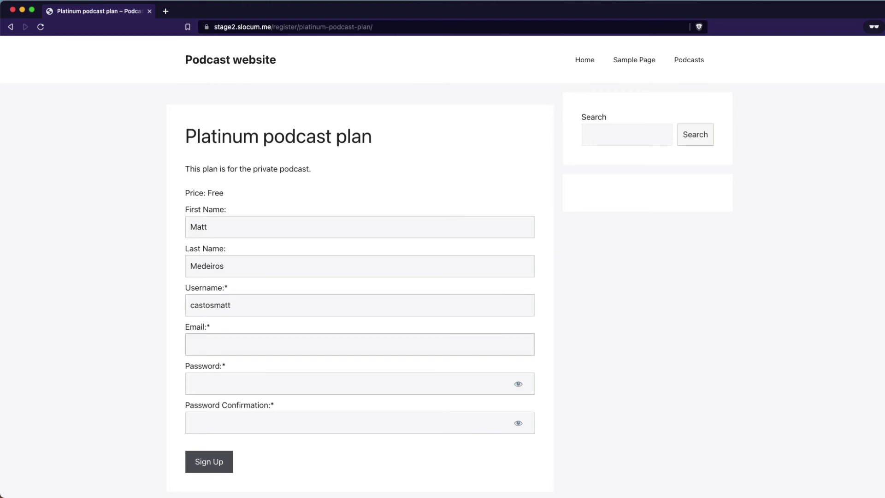
key(Tab)
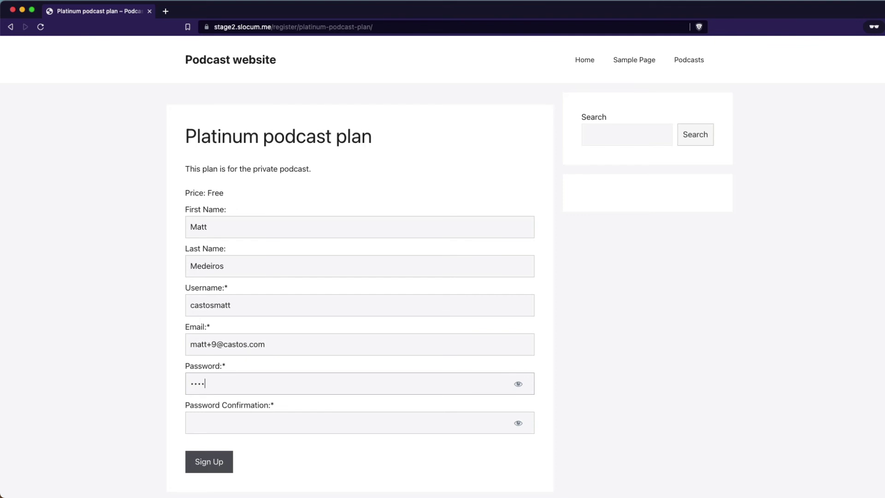
key(Tab)
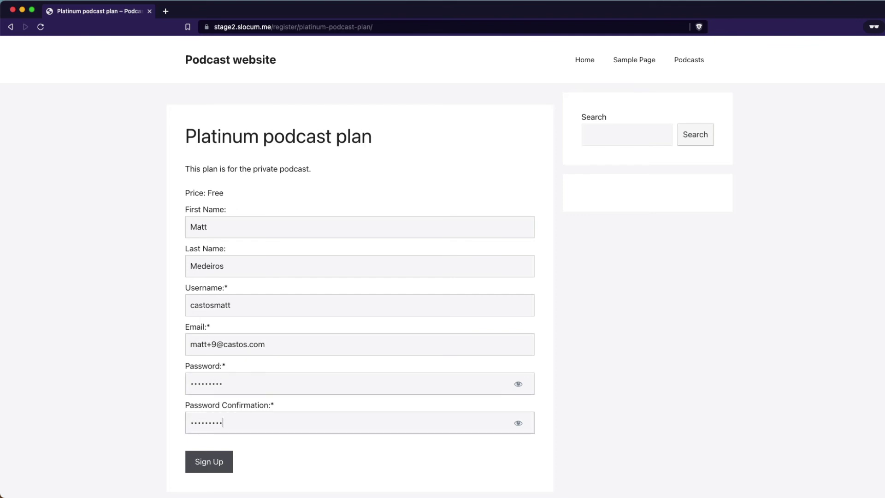
click(204, 474)
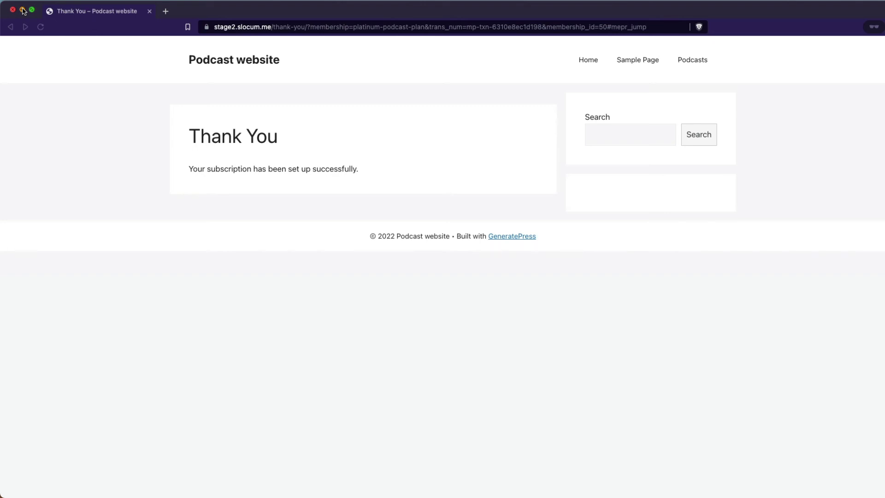
click(22, 9)
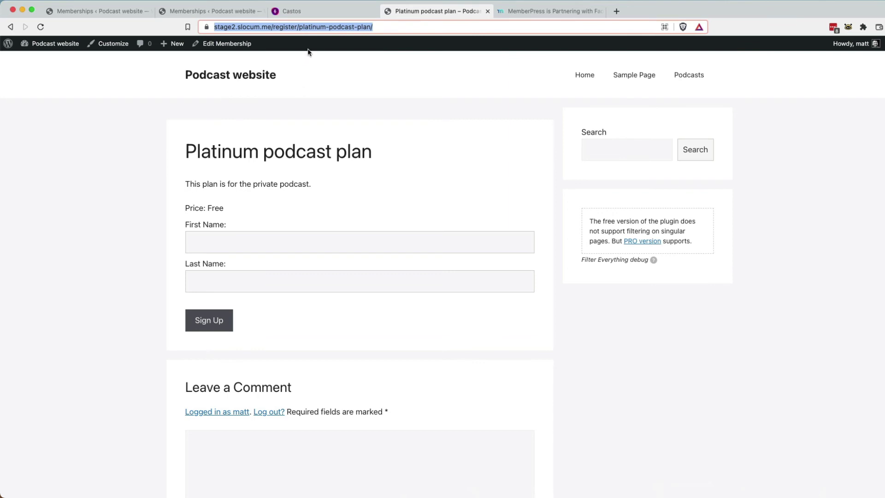
Reload the Castos Private Subscribers list to show the new test signup.
click(312, 16)
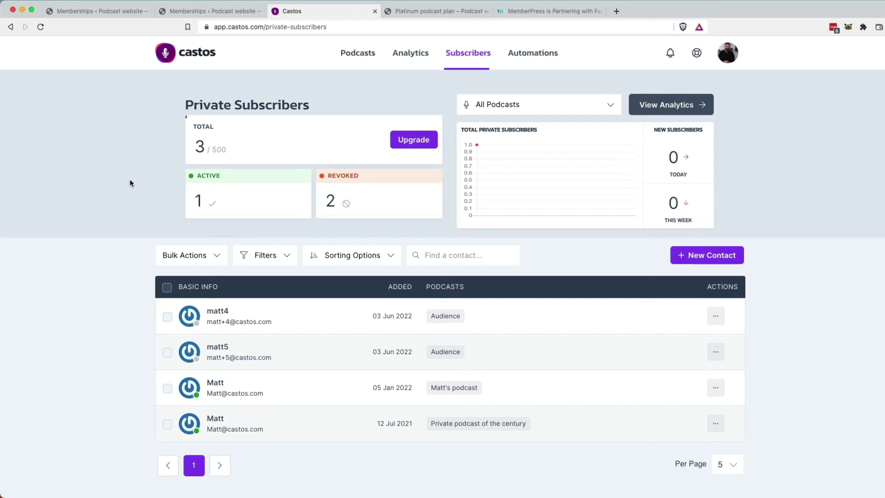
key(super+r)
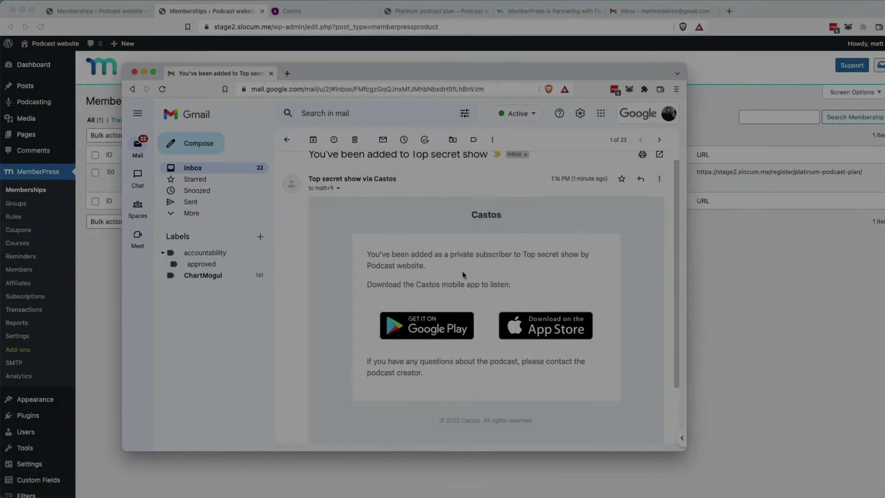
Scroll up through the Castos 'You've been added to Top secret show' email.
scroll(361, 206, up, 1)
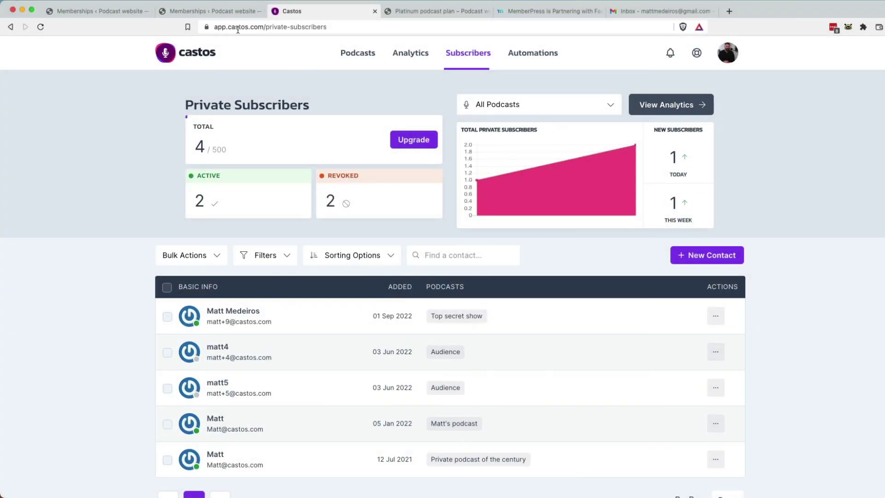
click(217, 11)
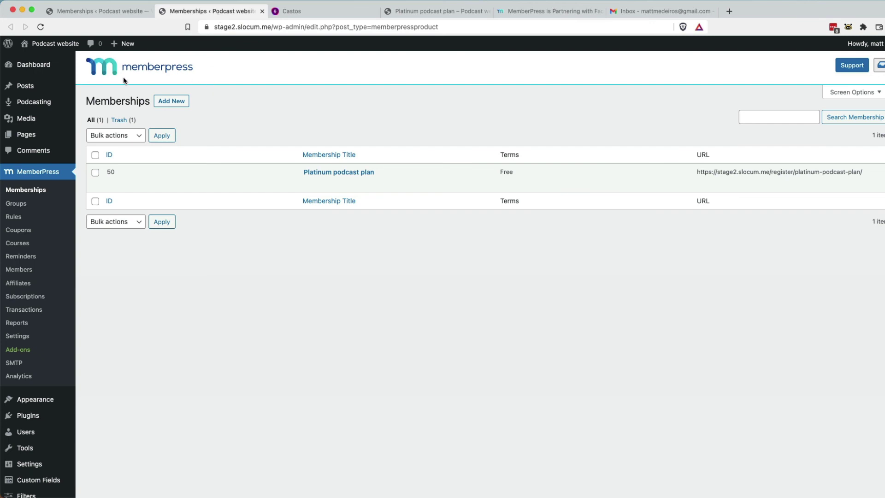
mouse_move(37, 102)
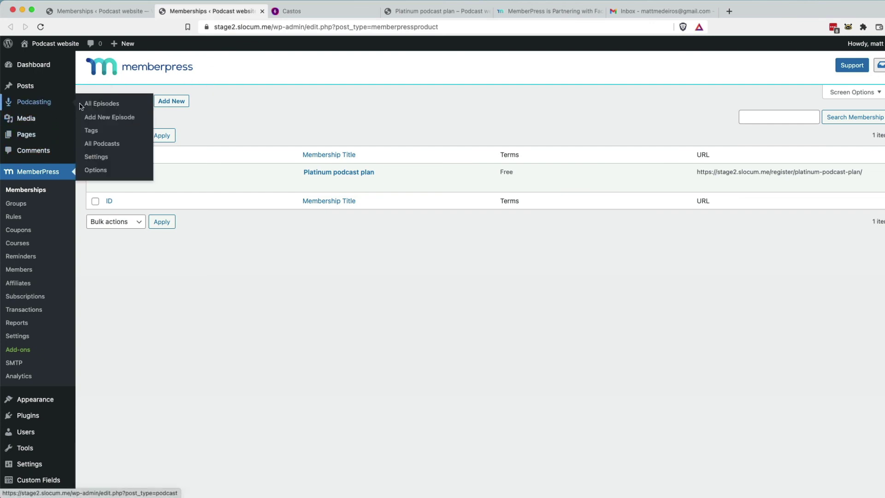
click(107, 143)
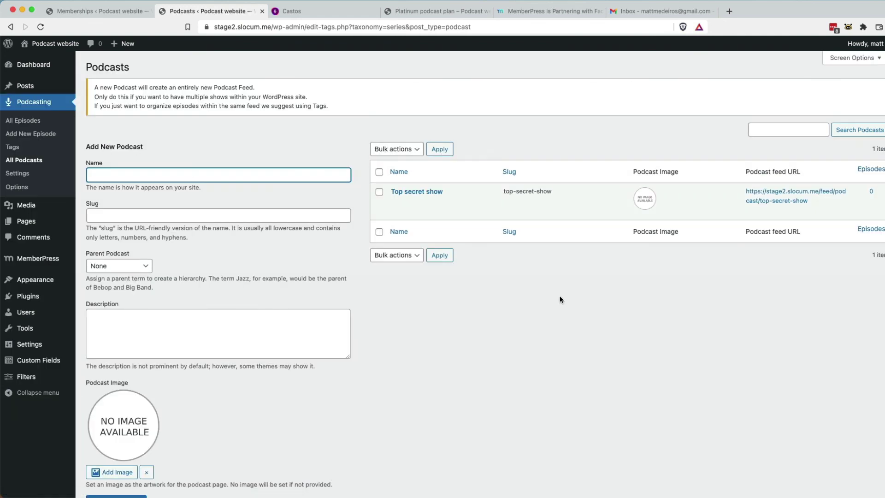
click(364, 11)
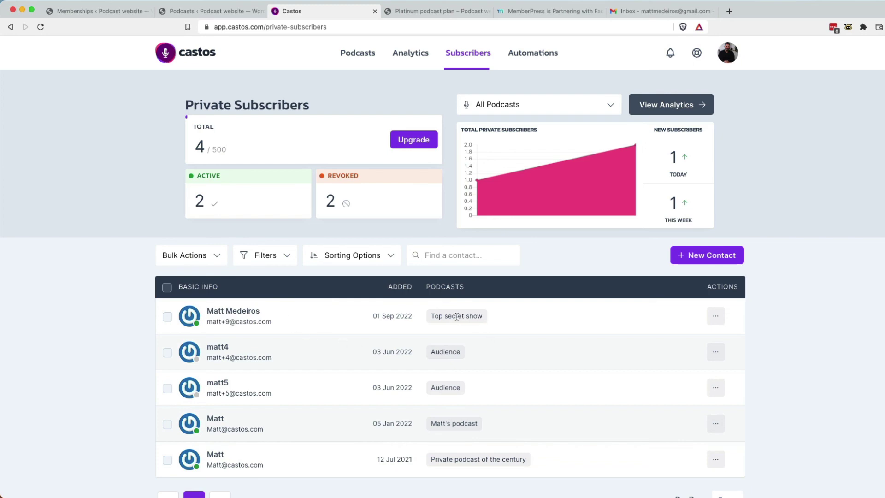
Browse the Castos Podcasts dashboard cards, including Top secret show with 0 episodes.
click(356, 53)
scroll(376, 412, down, 4)
scroll(376, 412, down, 6)
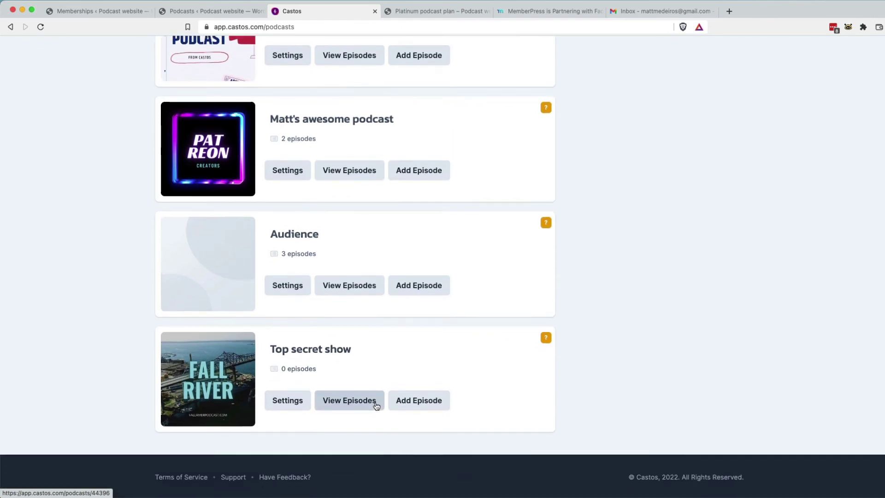
scroll(376, 406, up, 3)
scroll(377, 404, up, 3)
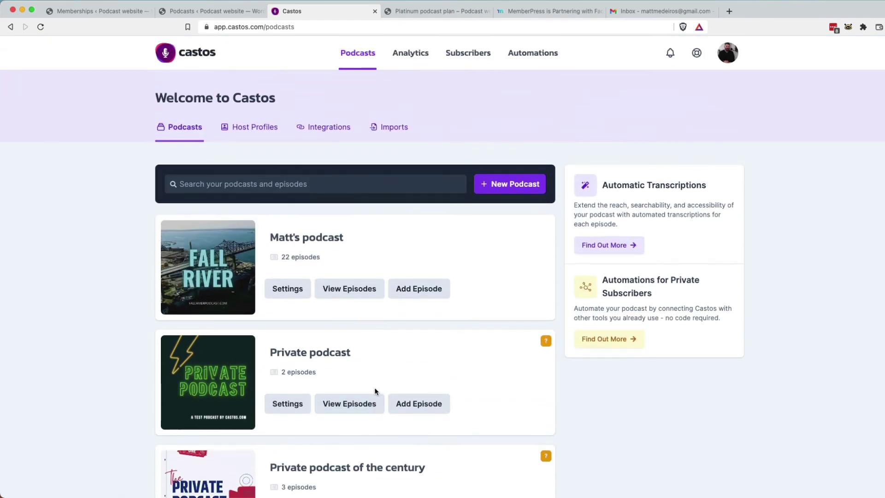